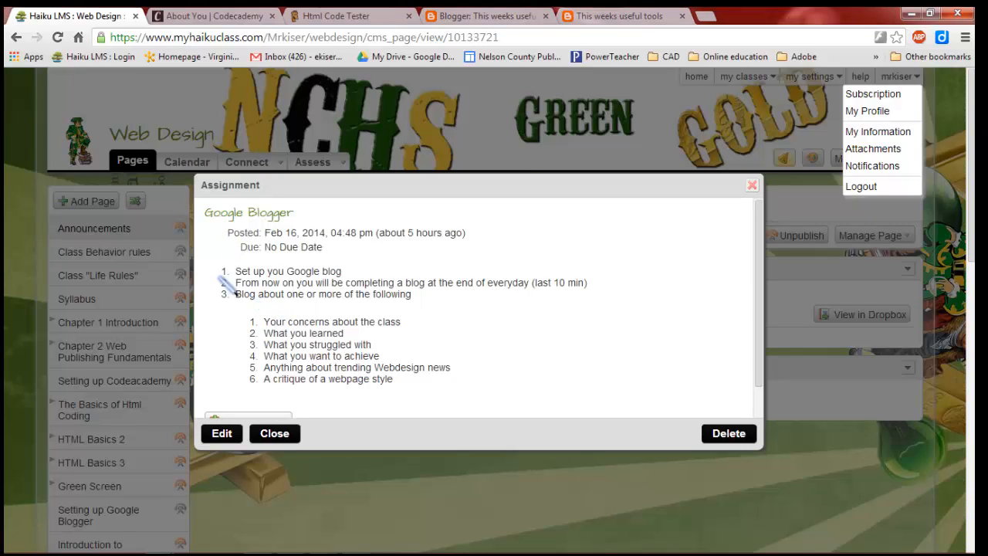
Read through the Google Blogger assignment's instructions and its list of blog topics
{"action": "left_click_drag", "start_coordinate": [222, 280], "coordinate": [417, 334]}
{"action": "left_click", "coordinate": [309, 280]}
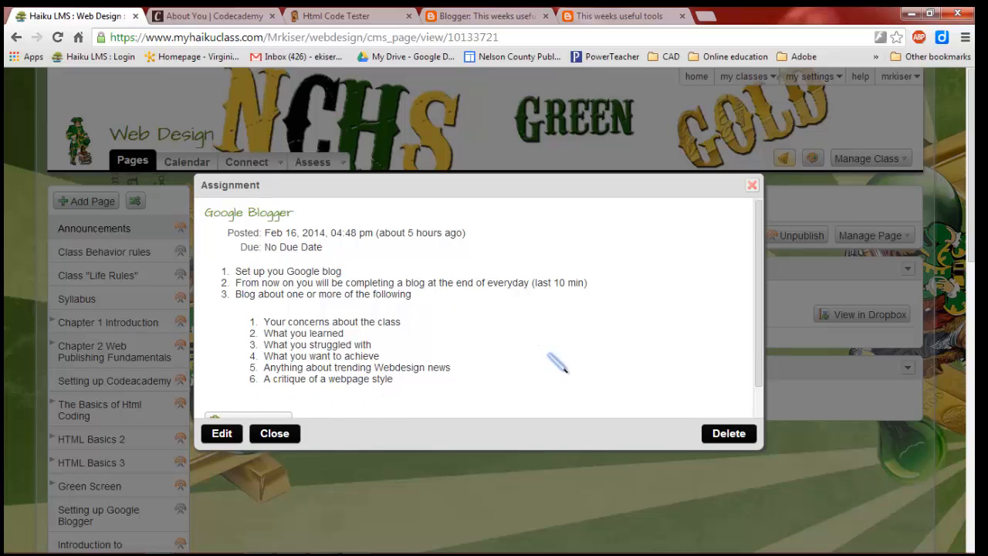
{"action": "scroll", "coordinate": [557, 363], "scroll_direction": "down", "scroll_amount": 1}
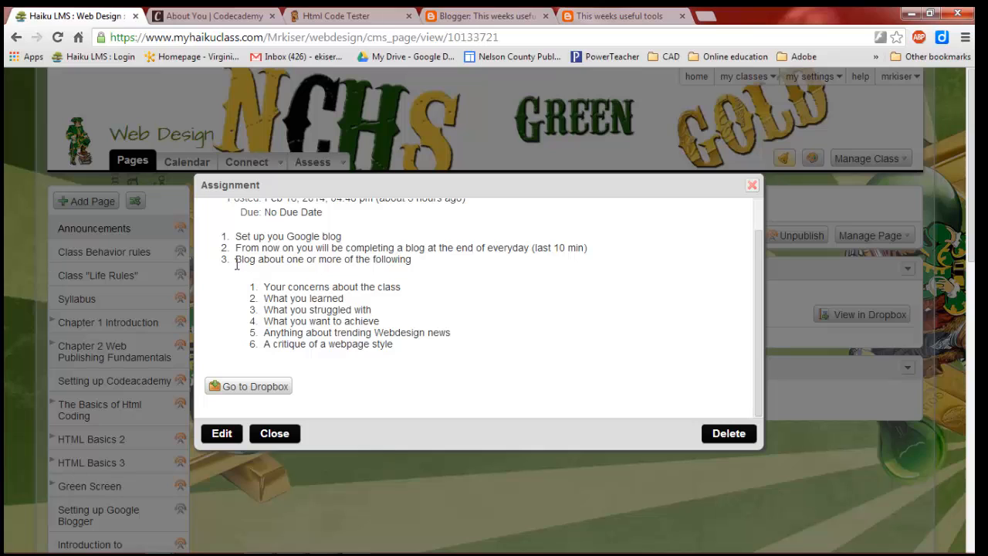
{"action": "left_click_drag", "start_coordinate": [235, 263], "coordinate": [397, 269]}
{"action": "left_click", "coordinate": [401, 273]}
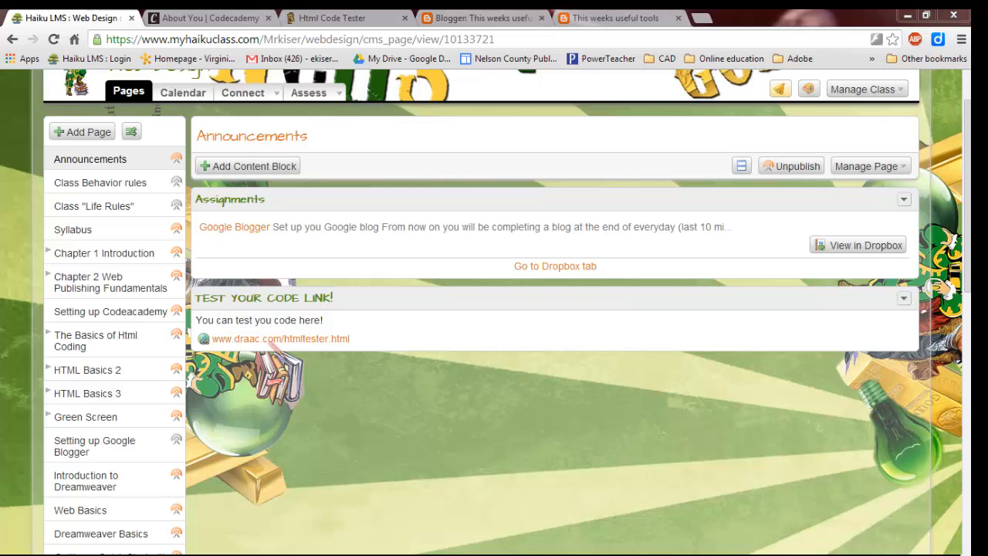
View the Html Code Tester page, and examine the index.html code of the About You exercise in Codecademy
{"action": "left_click", "coordinate": [363, 18]}
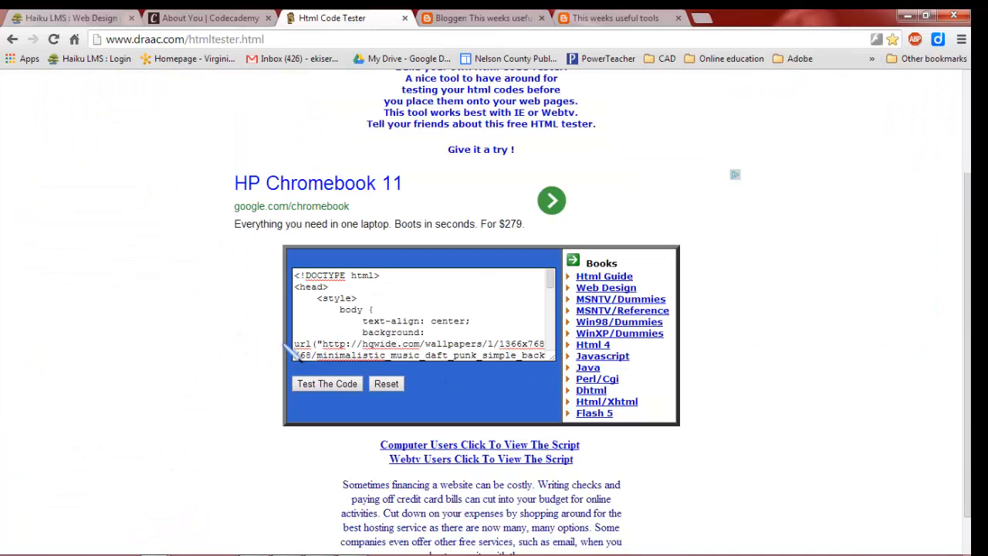
{"action": "left_click", "coordinate": [209, 18]}
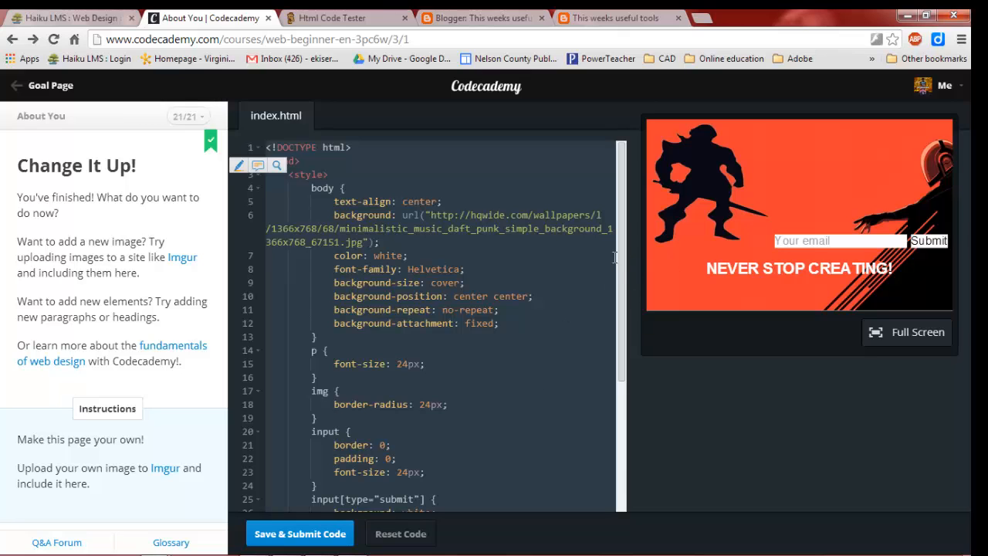
{"action": "left_click_drag", "start_coordinate": [621, 259], "coordinate": [620, 390]}
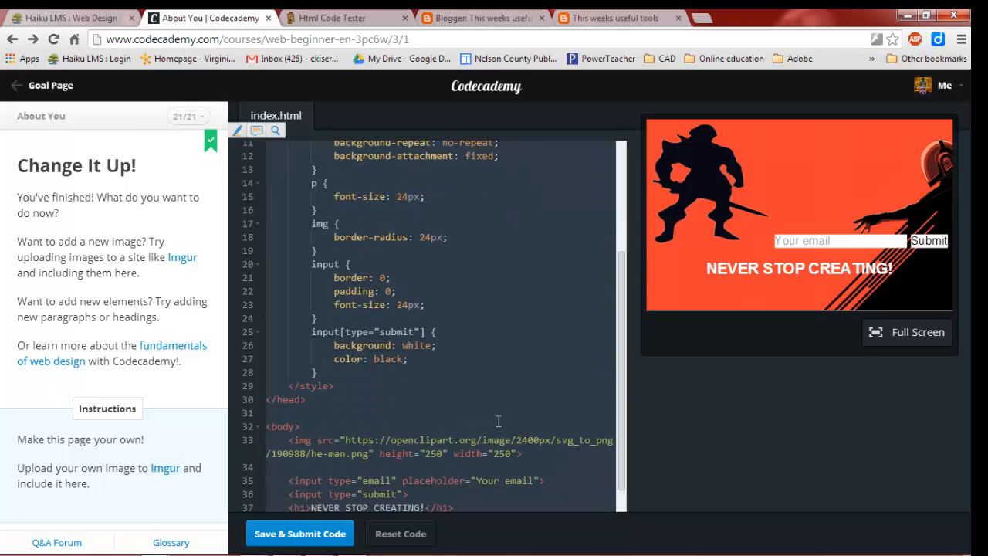
{"action": "left_click", "coordinate": [476, 376]}
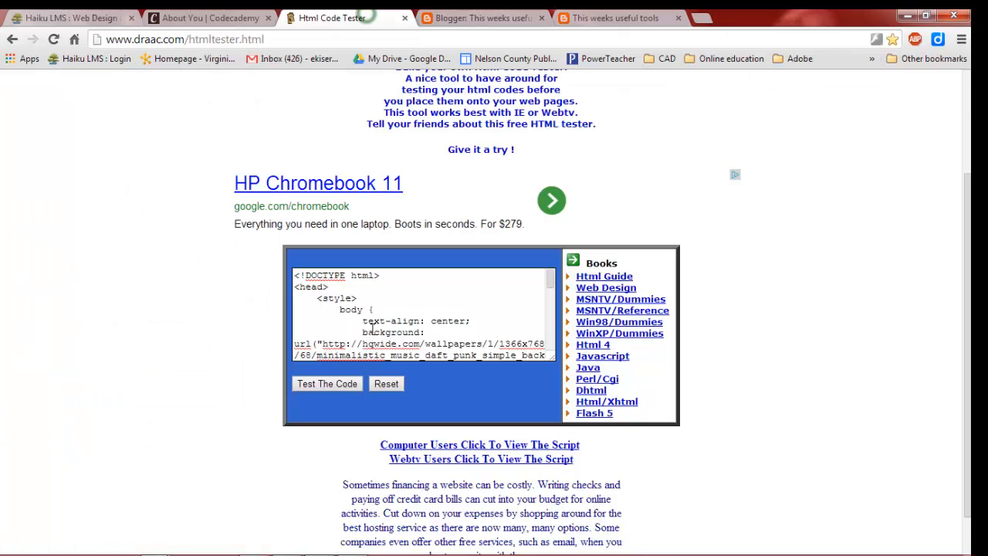
Test the page code in the Html Code Tester, view the result at full window size and close it
{"action": "left_click", "coordinate": [363, 17]}
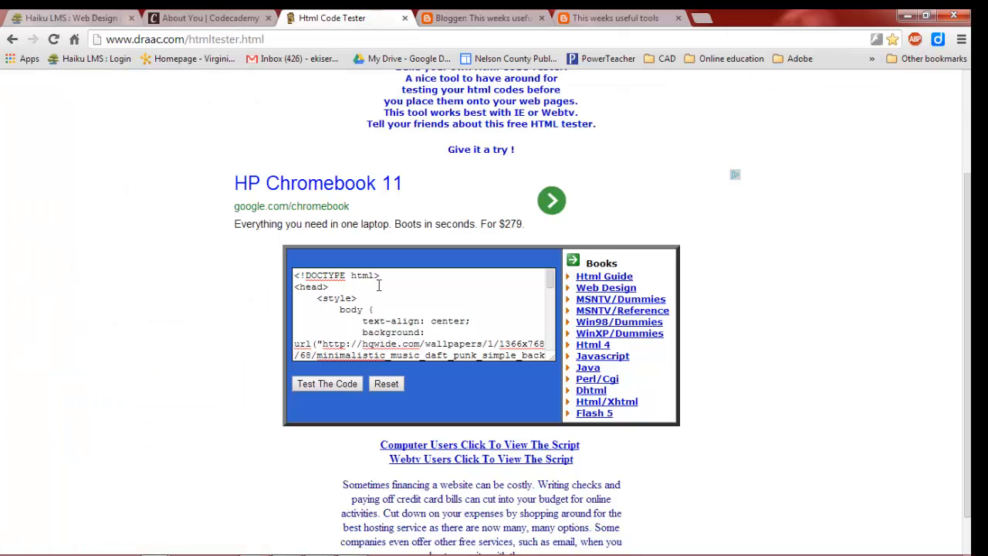
{"action": "left_click", "coordinate": [339, 385]}
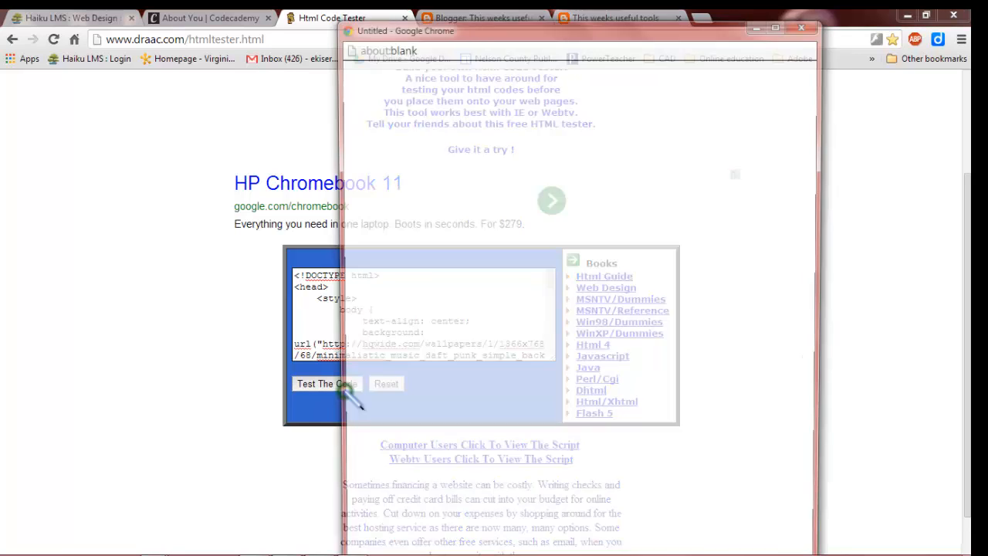
{"action": "left_click", "coordinate": [780, 23]}
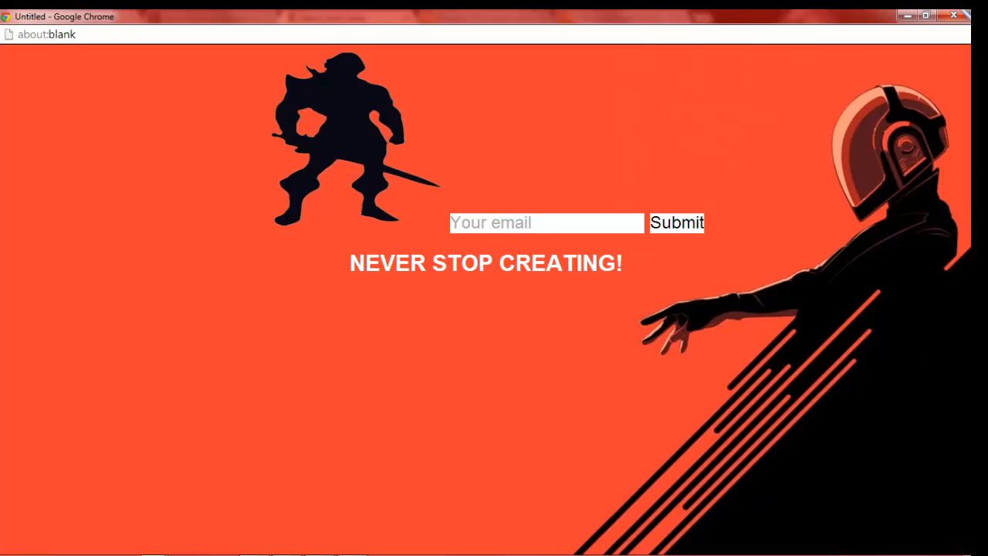
{"action": "left_click", "coordinate": [956, 16]}
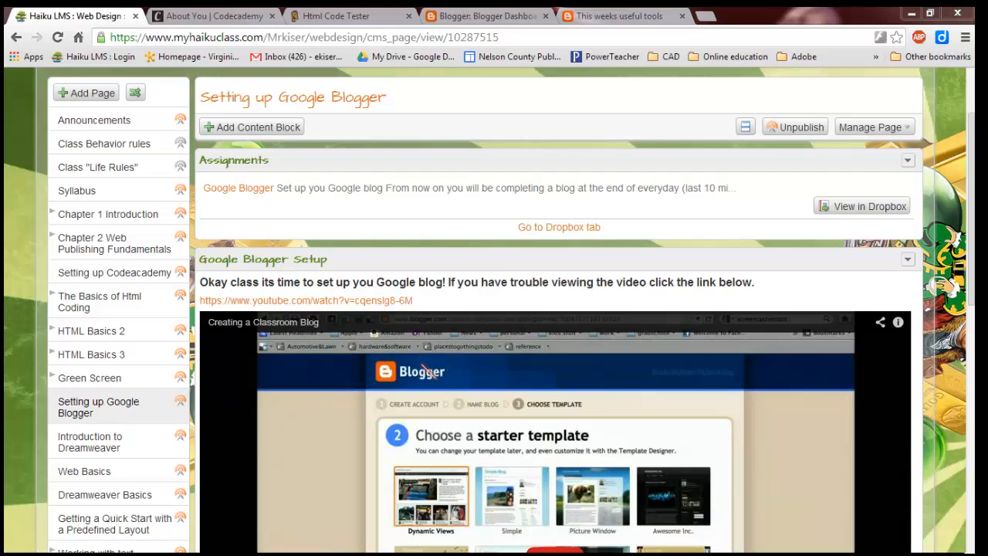
Look over the Setting up Google Blogger class page and switch to the Blogger dashboard
{"action": "left_click_drag", "start_coordinate": [970, 270], "coordinate": [970, 384]}
{"action": "scroll", "coordinate": [524, 354], "scroll_direction": "up", "scroll_amount": 3}
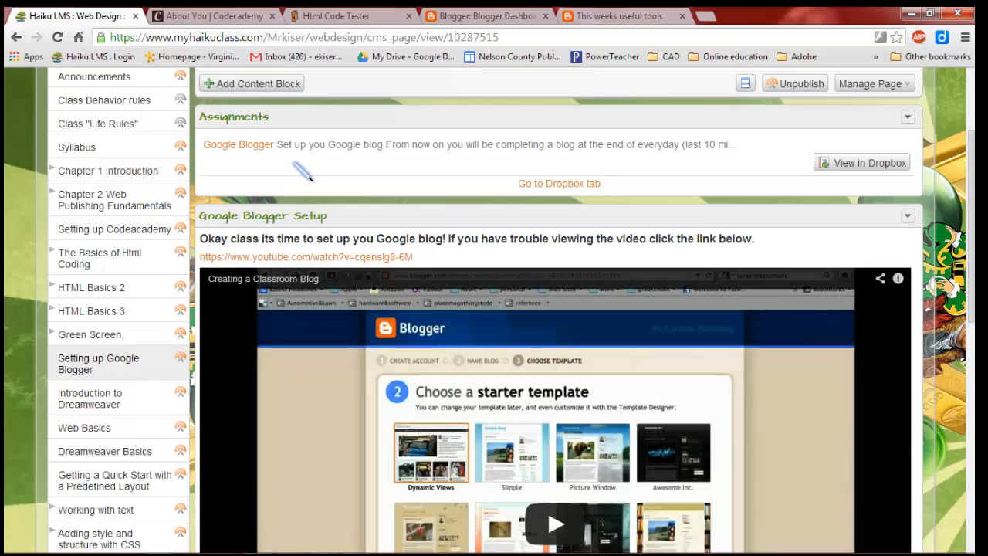
{"action": "left_click", "coordinate": [471, 15]}
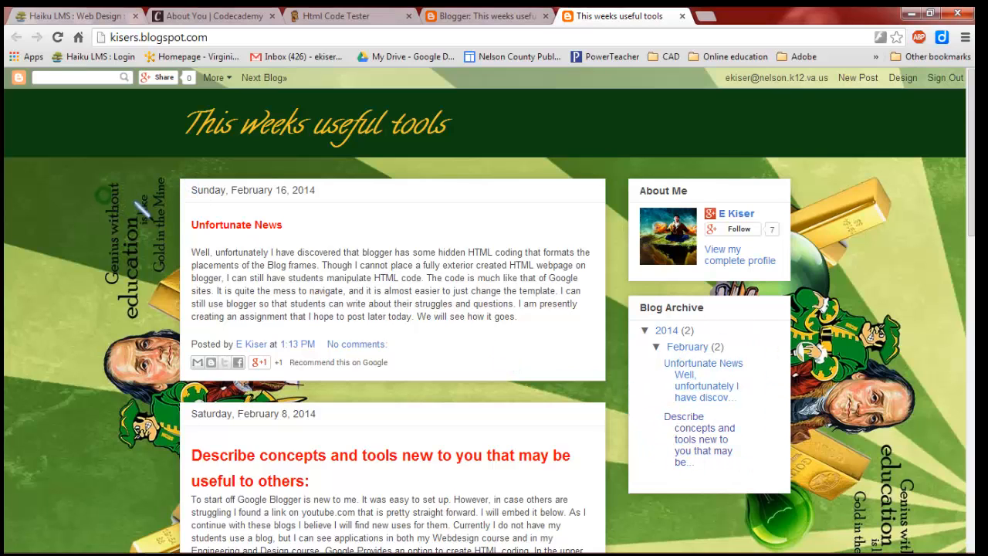
Look through the posts of the blog "This weeks useful tools" and highlight the newest post's date
{"action": "scroll", "coordinate": [158, 223], "scroll_direction": "down", "scroll_amount": 4}
{"action": "scroll", "coordinate": [158, 222], "scroll_direction": "down", "scroll_amount": 8}
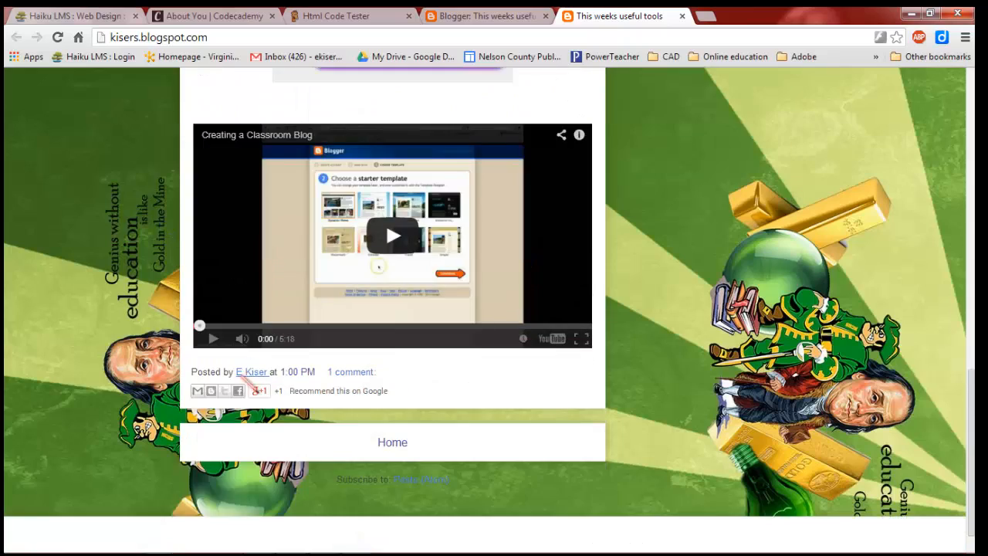
{"action": "scroll", "coordinate": [263, 309], "scroll_direction": "up", "scroll_amount": 4}
{"action": "scroll", "coordinate": [263, 309], "scroll_direction": "up", "scroll_amount": 10}
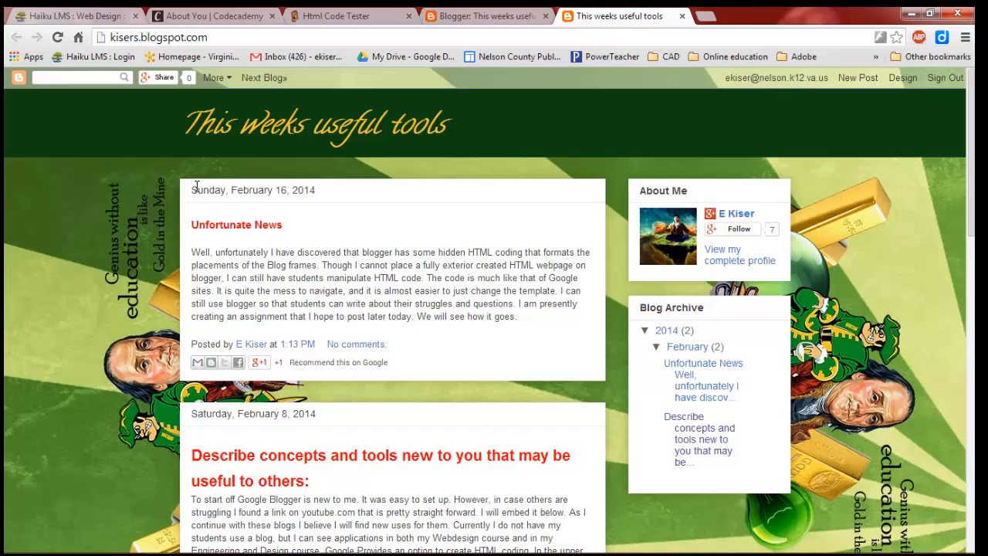
{"action": "left_click_drag", "start_coordinate": [197, 186], "coordinate": [342, 192]}
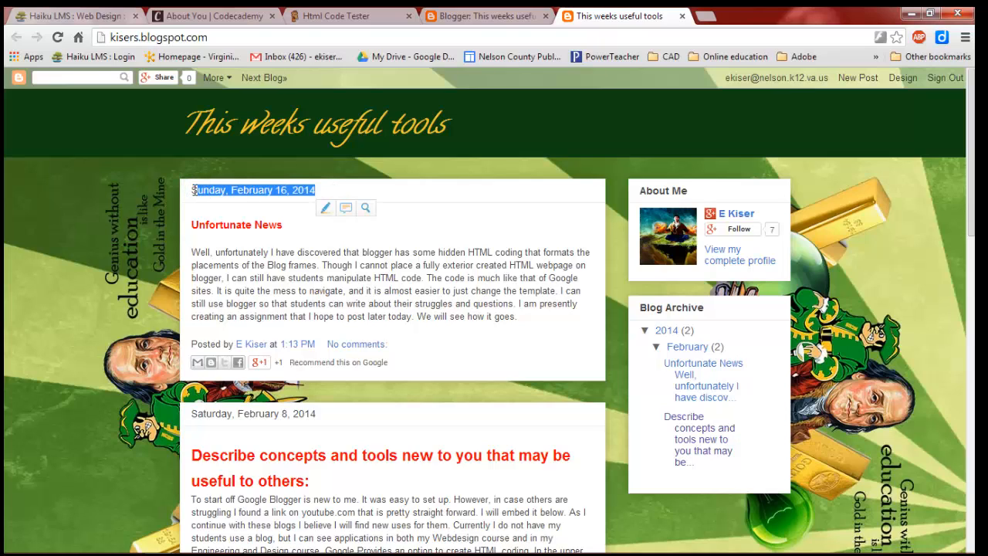
{"action": "left_click_drag", "start_coordinate": [192, 190], "coordinate": [345, 198]}
{"action": "left_click", "coordinate": [330, 187]}
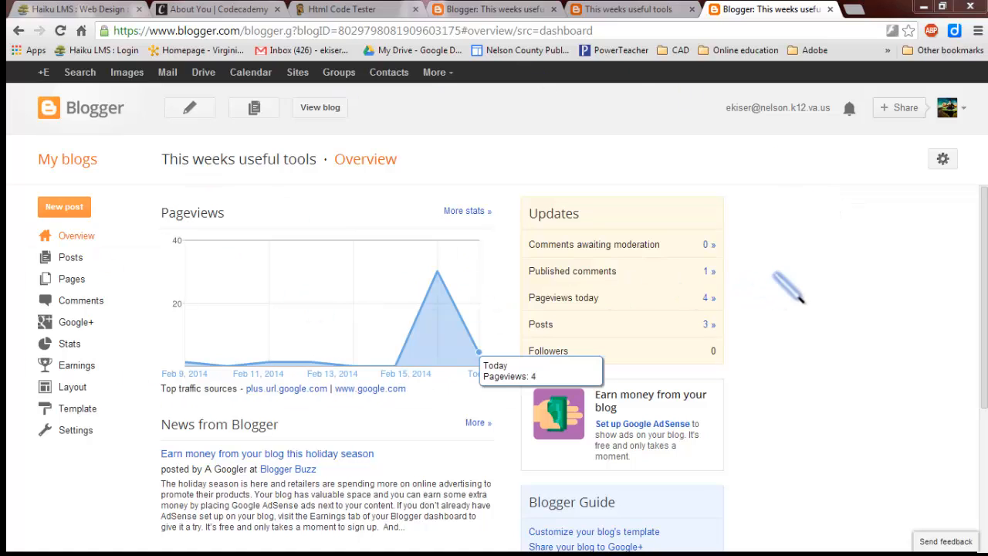
Open the sharing form from the blog's overview and examine the audience choices for adding more people
{"action": "left_click", "coordinate": [900, 107]}
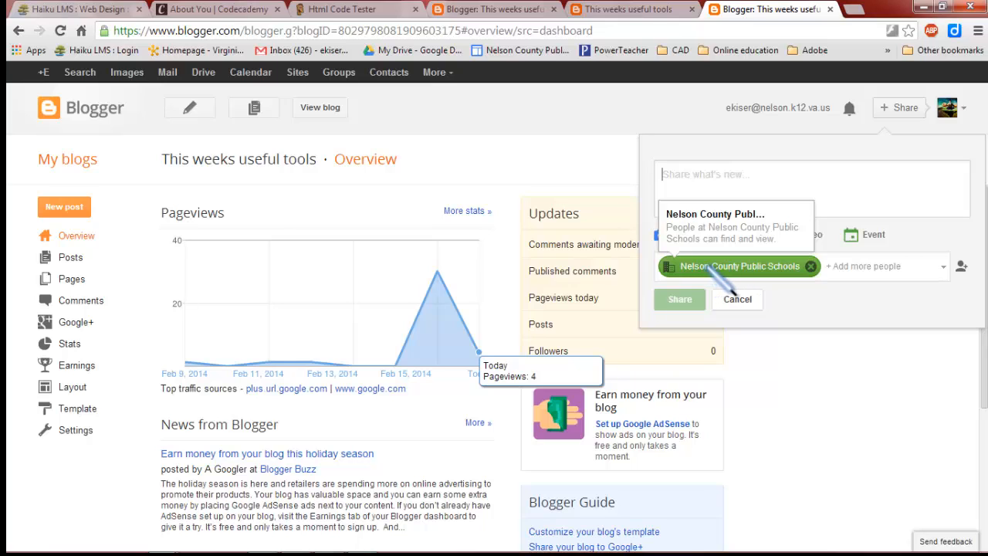
{"action": "left_click", "coordinate": [866, 269]}
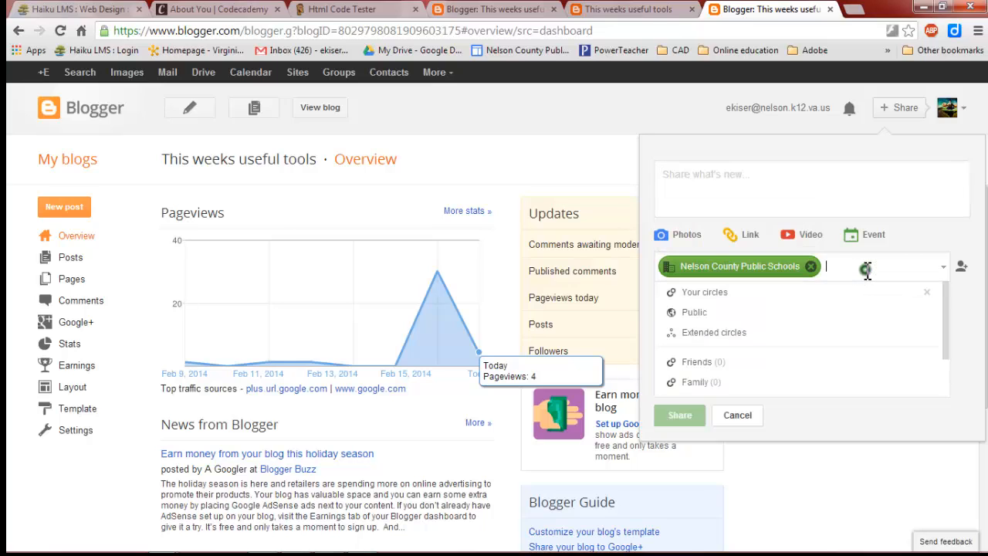
{"action": "scroll", "coordinate": [774, 341], "scroll_direction": "down", "scroll_amount": 1}
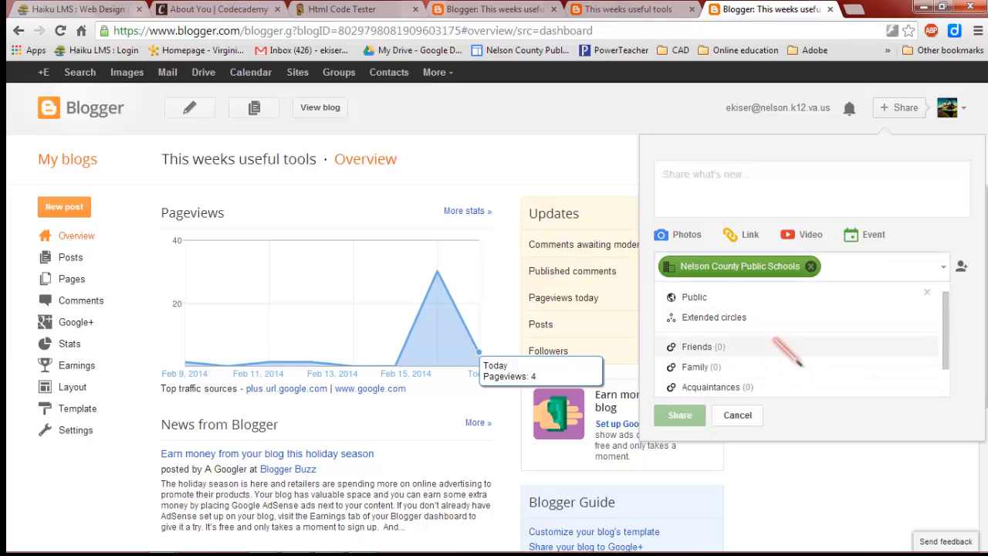
{"action": "left_click_drag", "start_coordinate": [944, 324], "coordinate": [940, 297]}
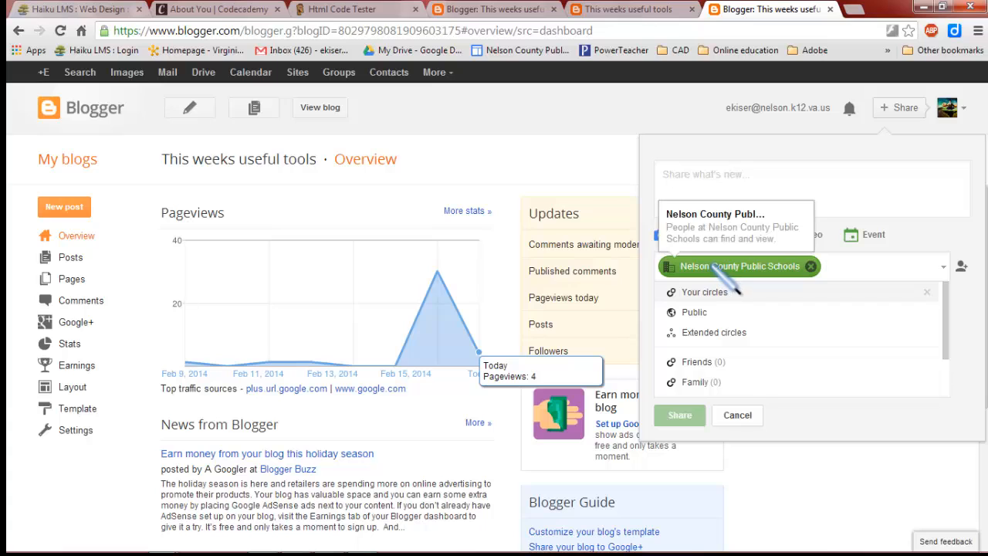
{"action": "left_click", "coordinate": [878, 266]}
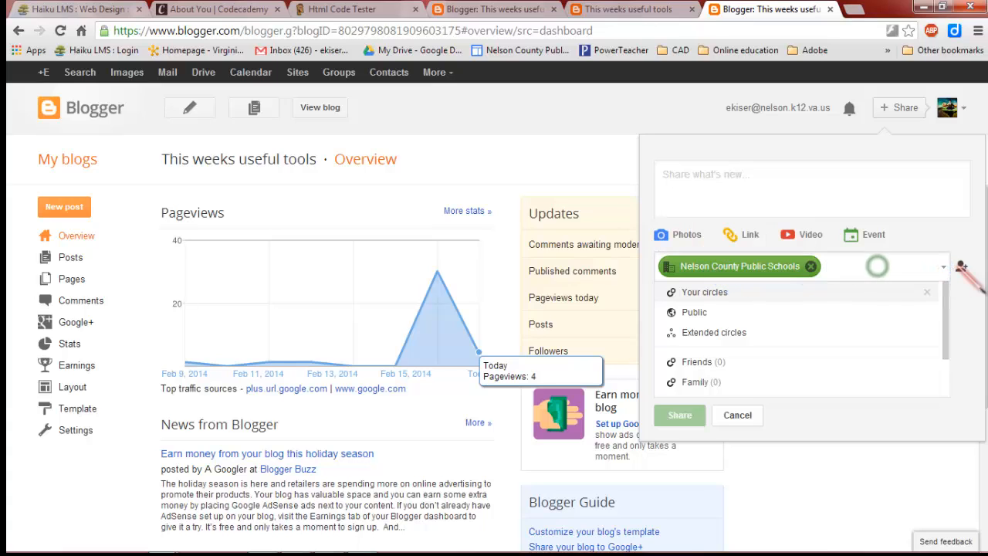
Browse the list of people the blog can be shared with and close it
{"action": "left_click", "coordinate": [961, 267]}
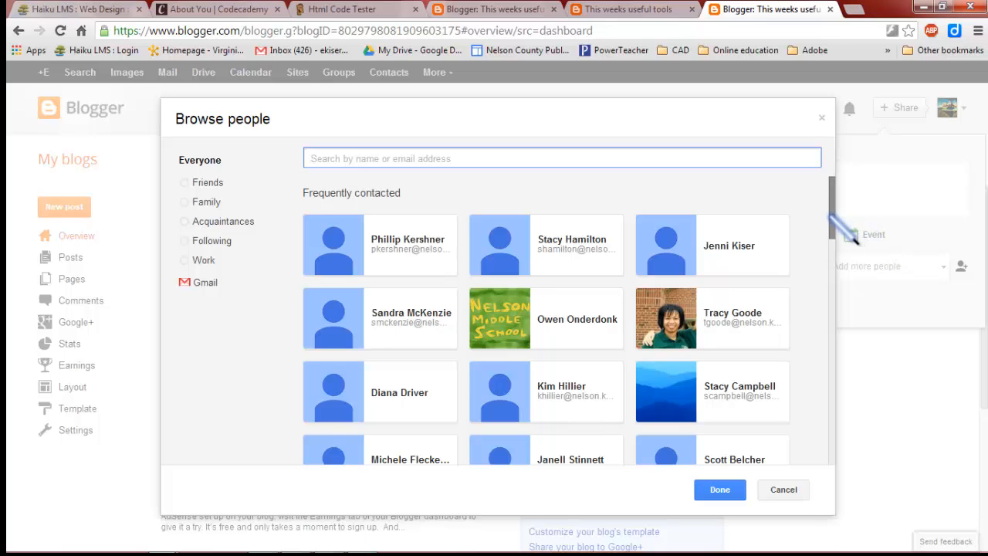
{"action": "left_click_drag", "start_coordinate": [829, 216], "coordinate": [807, 203]}
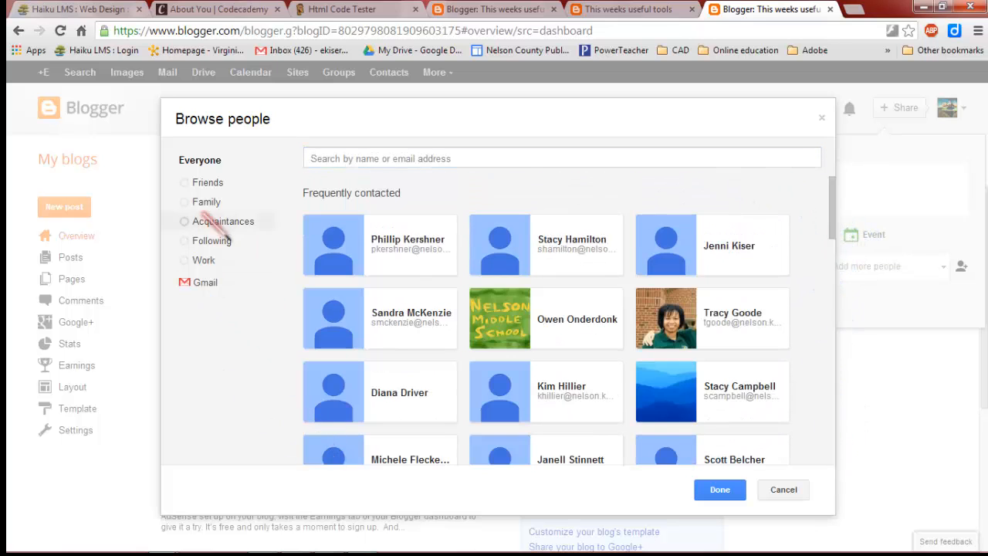
{"action": "left_click", "coordinate": [821, 118]}
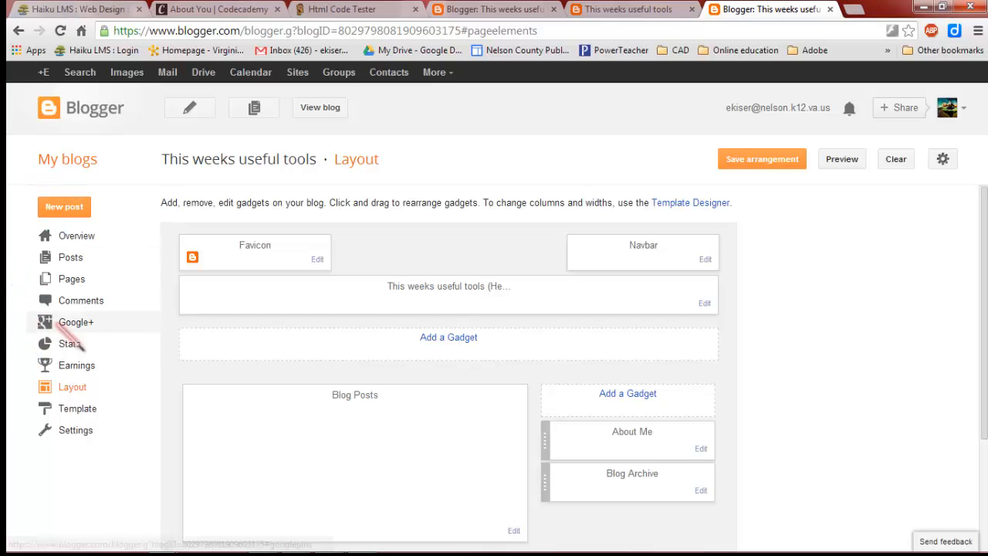
Look over the blog's layout and template pages, and view the mobile template options
{"action": "scroll", "coordinate": [35, 347], "scroll_direction": "down", "scroll_amount": 1}
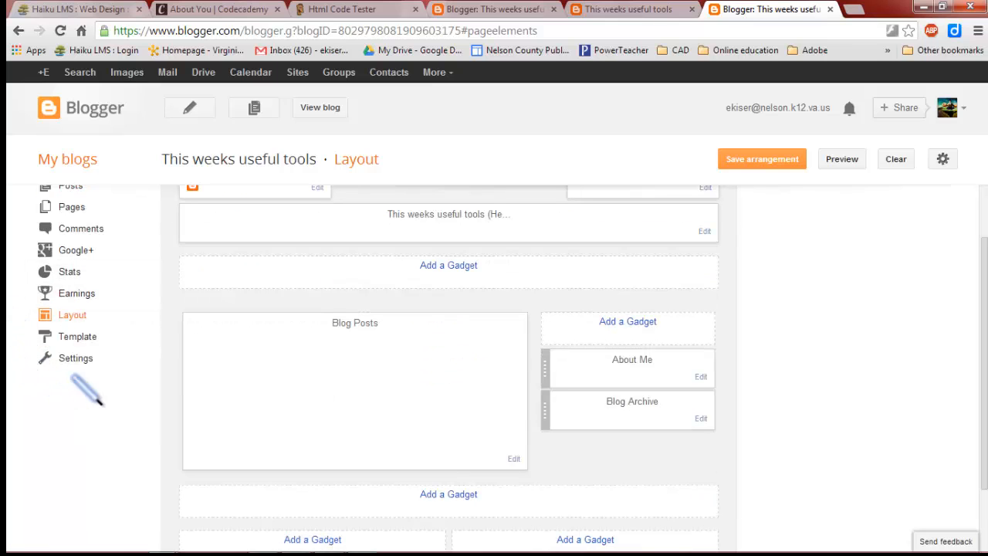
{"action": "left_click", "coordinate": [77, 338]}
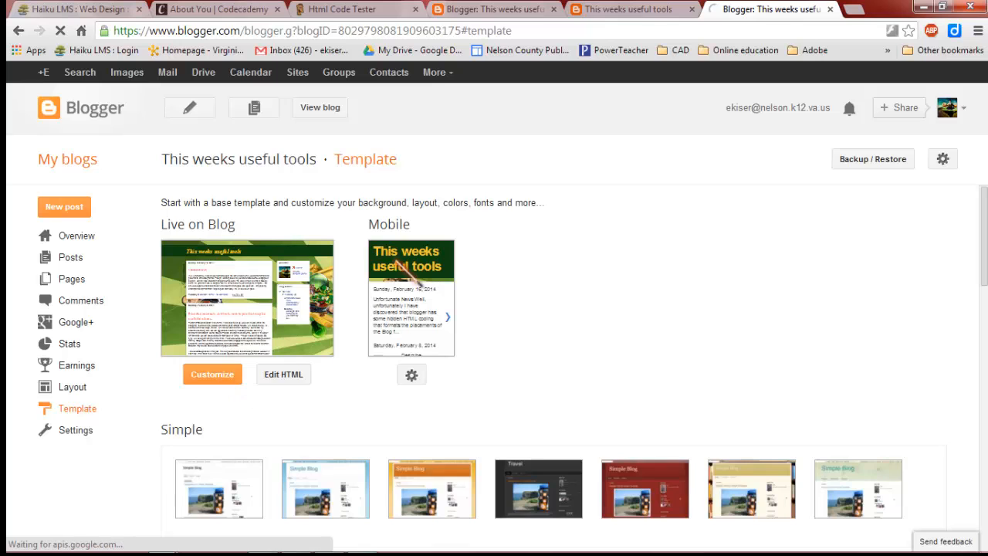
{"action": "left_click", "coordinate": [411, 375]}
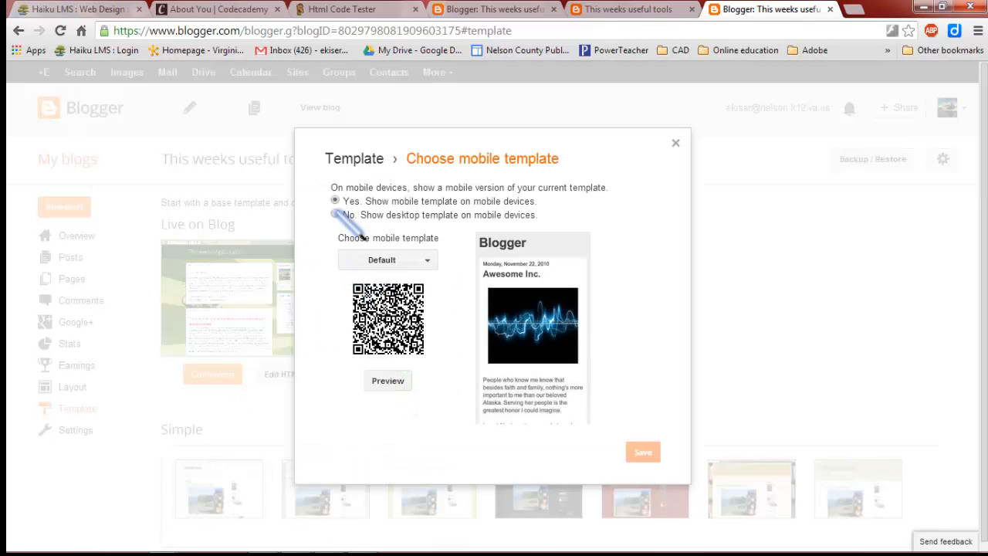
{"action": "left_click", "coordinate": [675, 144]}
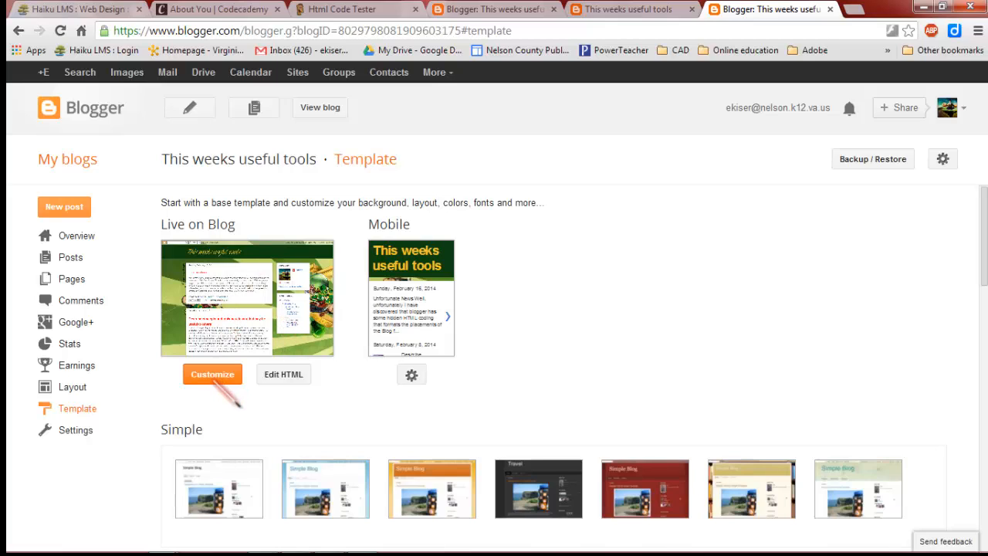
Open the Template Designer for the live blog, view the available background images and close the image selection
{"action": "left_click", "coordinate": [210, 373]}
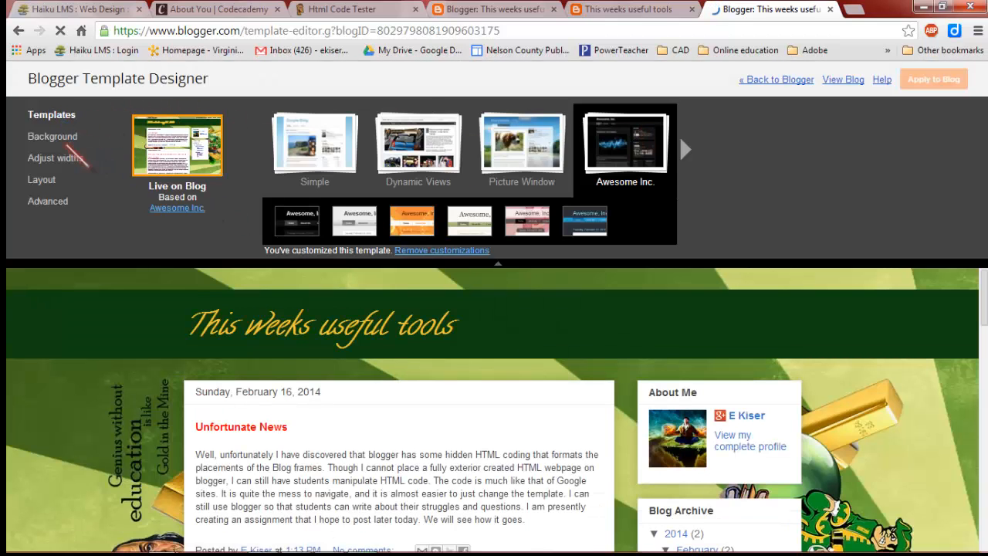
{"action": "left_click", "coordinate": [54, 136]}
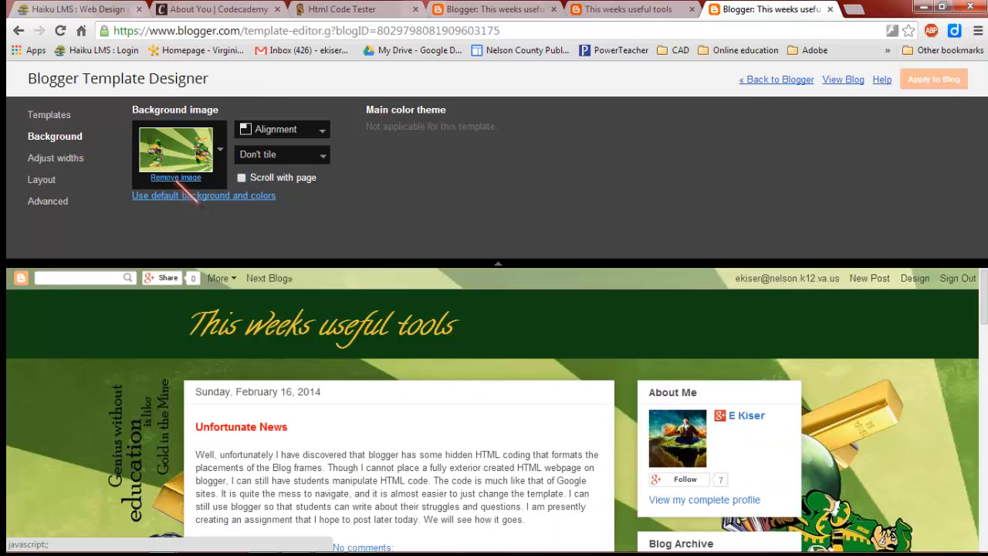
{"action": "left_click", "coordinate": [176, 150]}
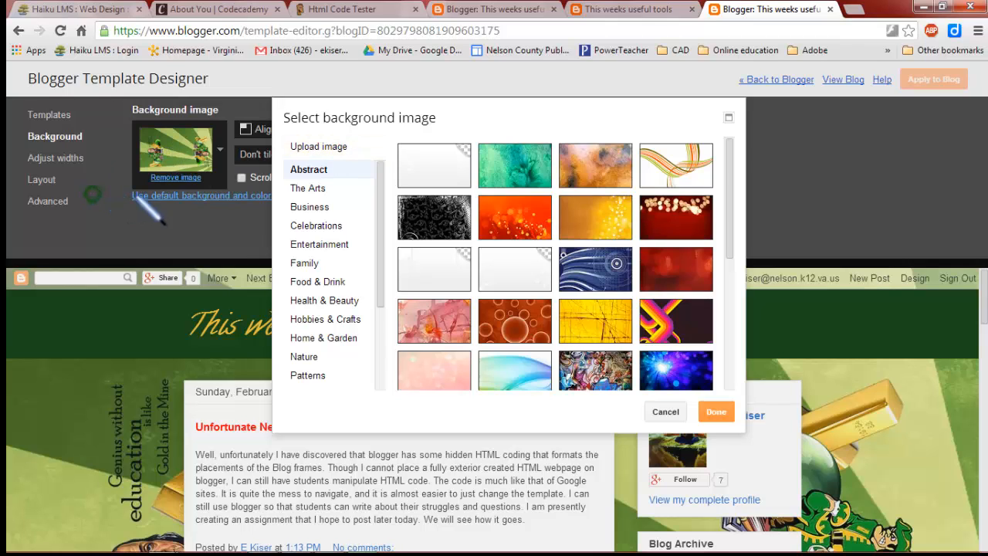
{"action": "left_click", "coordinate": [717, 412]}
Widen the entire blog to 910 px in the template's width settings
{"action": "left_click", "coordinate": [46, 157]}
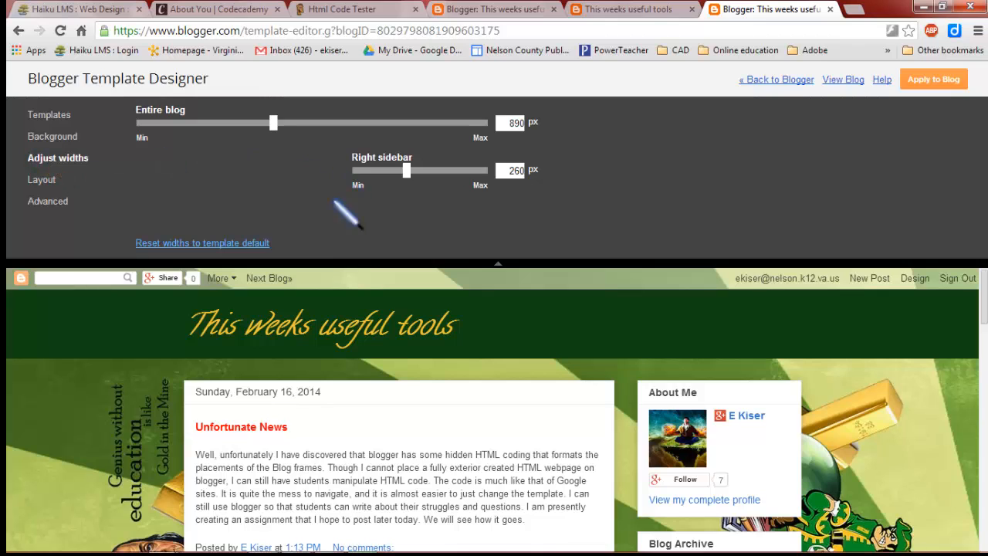
{"action": "scroll", "coordinate": [324, 348], "scroll_direction": "down", "scroll_amount": 5}
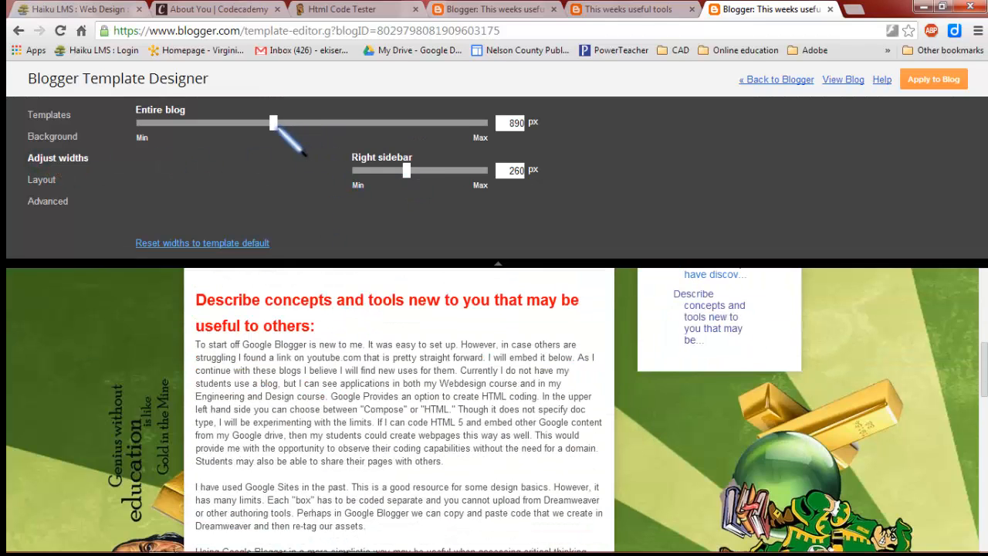
{"action": "mouse_move", "coordinate": [275, 125]}
{"action": "left_mouse_down"}
{"action": "mouse_move", "coordinate": [296, 128]}
{"action": "mouse_move", "coordinate": [283, 134]}
{"action": "left_mouse_up"}
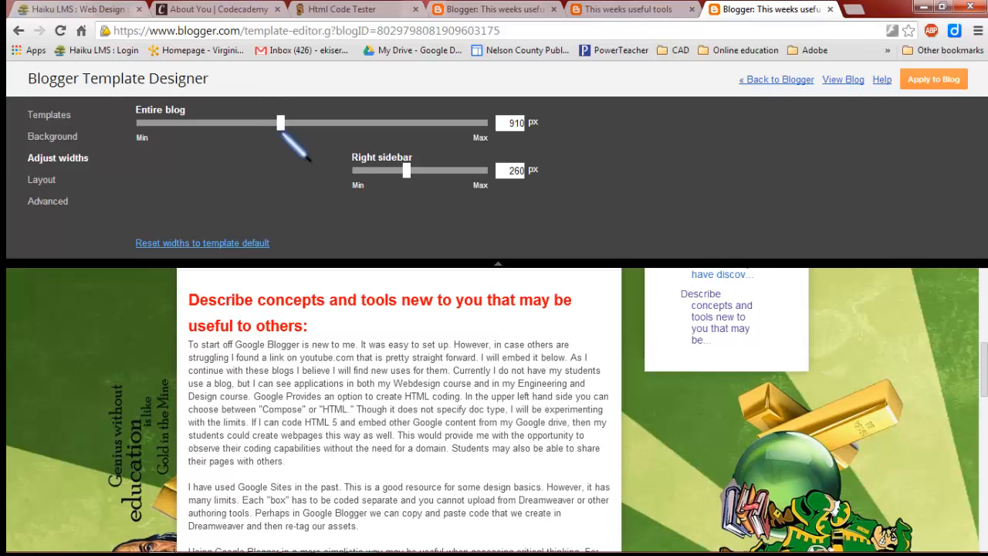
View the body and footer layout options and look over the gadget arrangement in the blog preview
{"action": "left_click", "coordinate": [42, 179]}
{"action": "scroll", "coordinate": [386, 368], "scroll_direction": "down", "scroll_amount": 3}
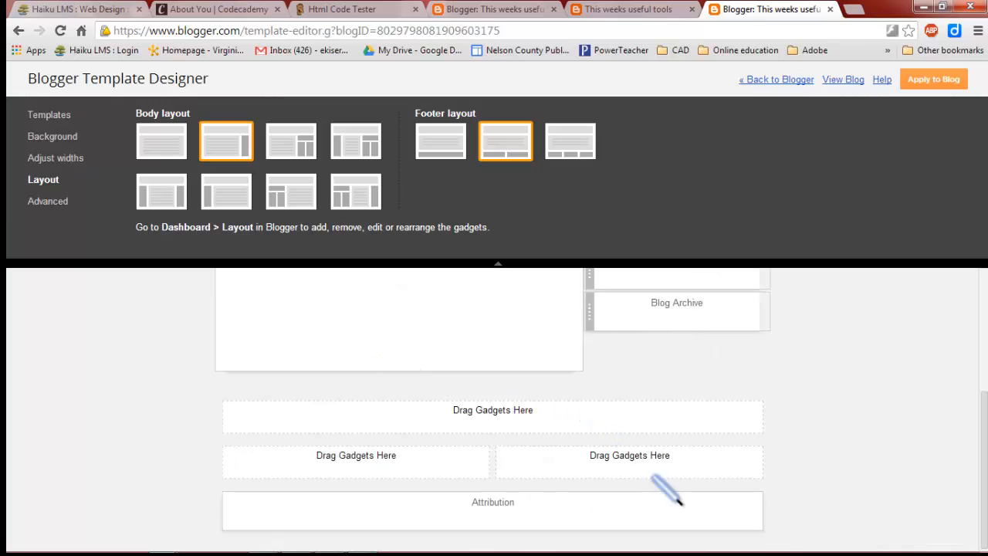
{"action": "scroll", "coordinate": [678, 502], "scroll_direction": "up", "scroll_amount": 2}
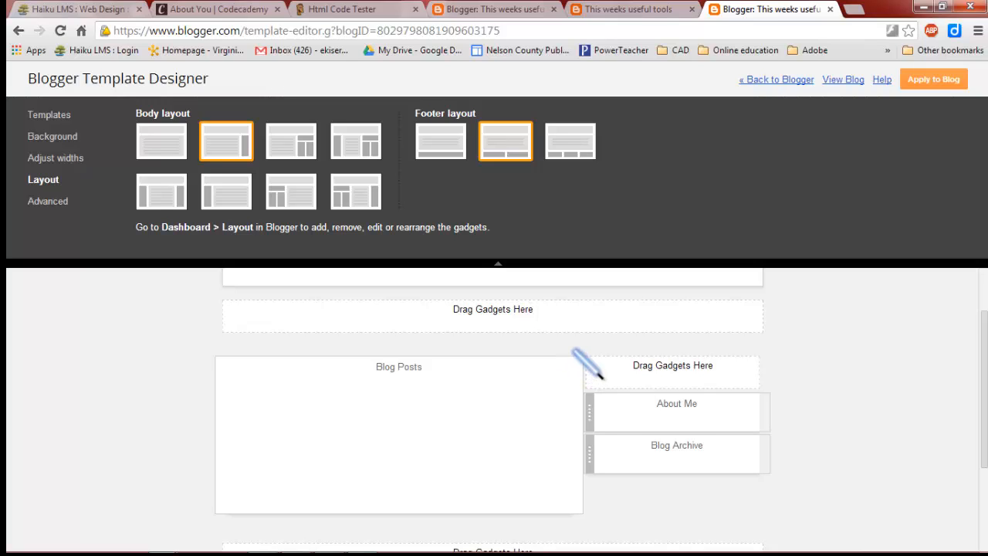
Look through the advanced template settings, including links, blog title, blog description, tabs text, feed links, pager, footer and feed
{"action": "left_click", "coordinate": [49, 200]}
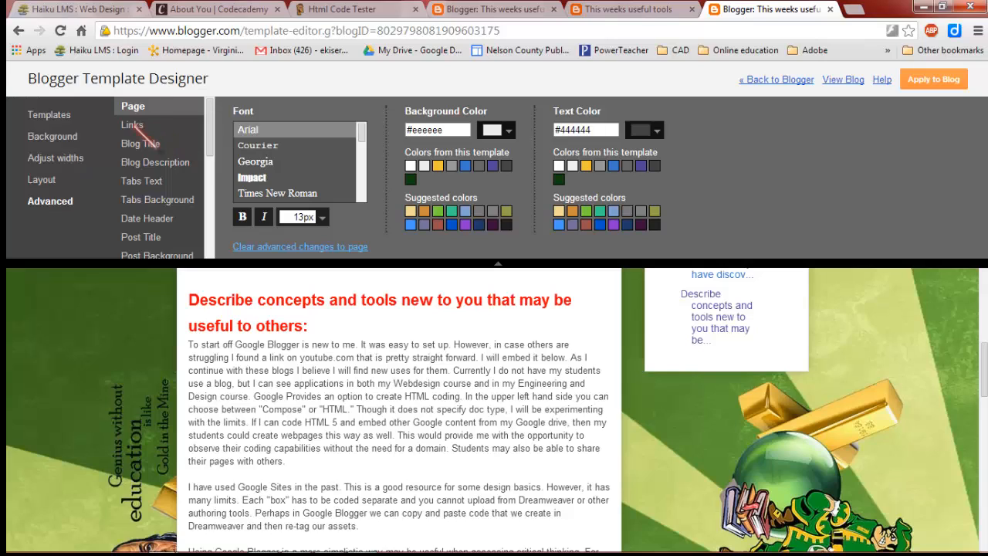
{"action": "left_click", "coordinate": [132, 124]}
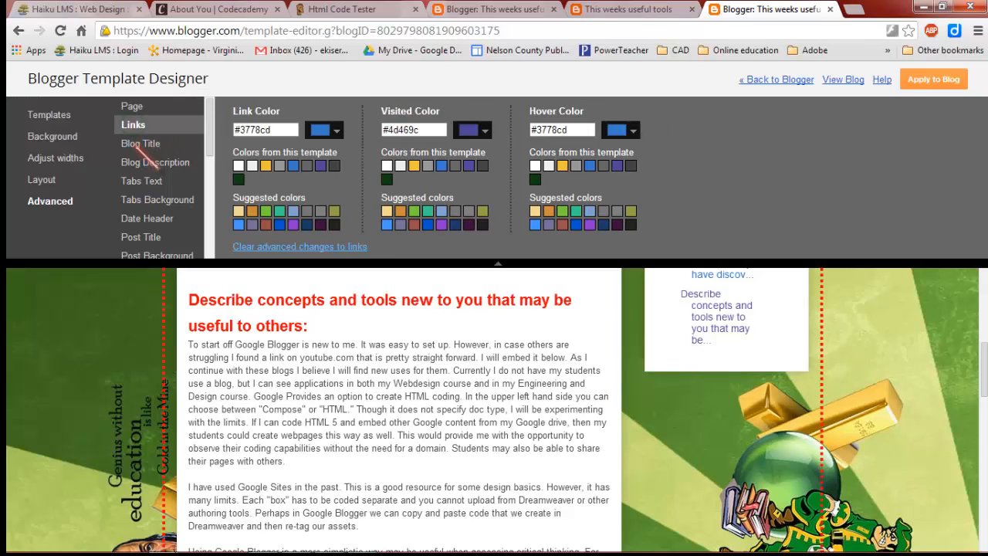
{"action": "left_click", "coordinate": [137, 144]}
{"action": "left_click", "coordinate": [137, 163]}
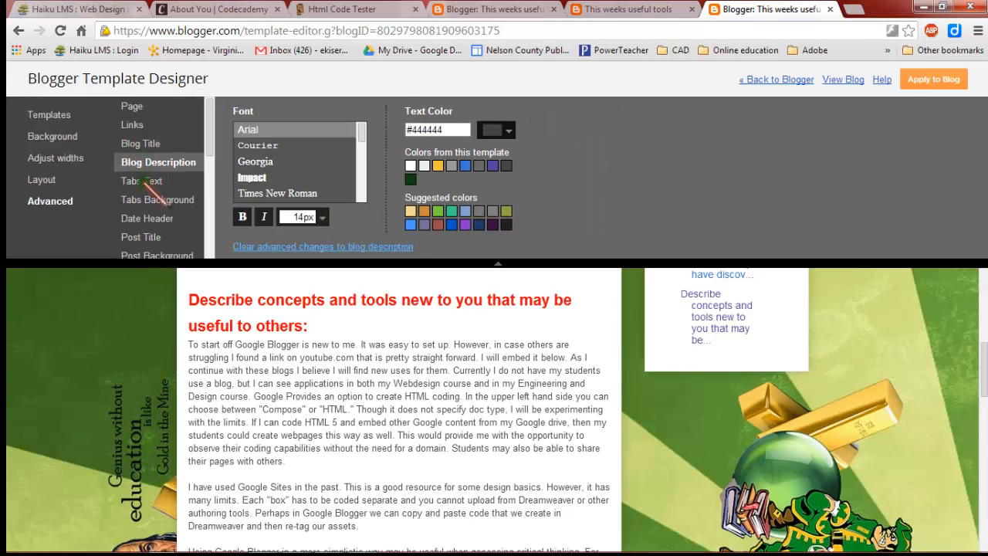
{"action": "left_click", "coordinate": [143, 181]}
{"action": "scroll", "coordinate": [143, 193], "scroll_direction": "down", "scroll_amount": 5}
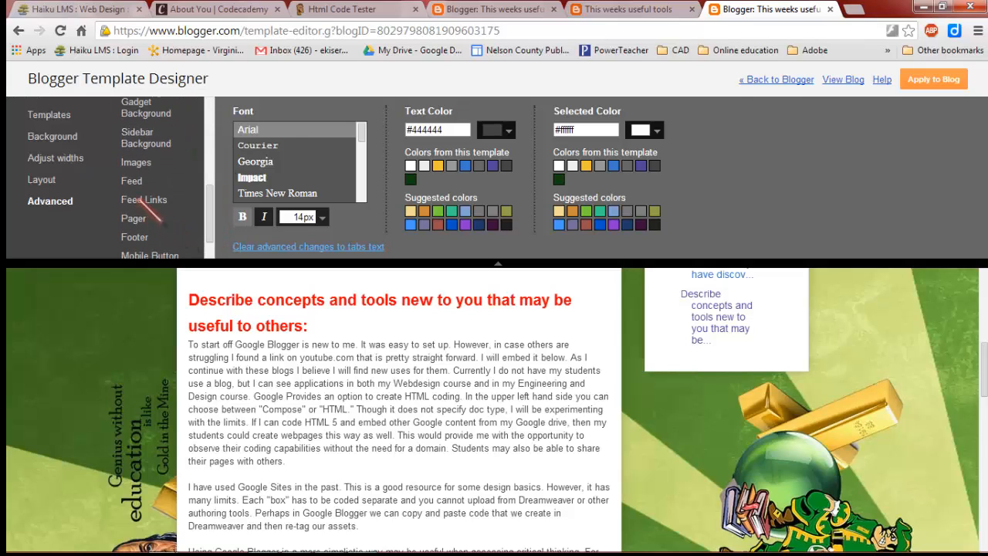
{"action": "left_click", "coordinate": [143, 199]}
{"action": "left_click", "coordinate": [135, 218]}
{"action": "left_click", "coordinate": [136, 238]}
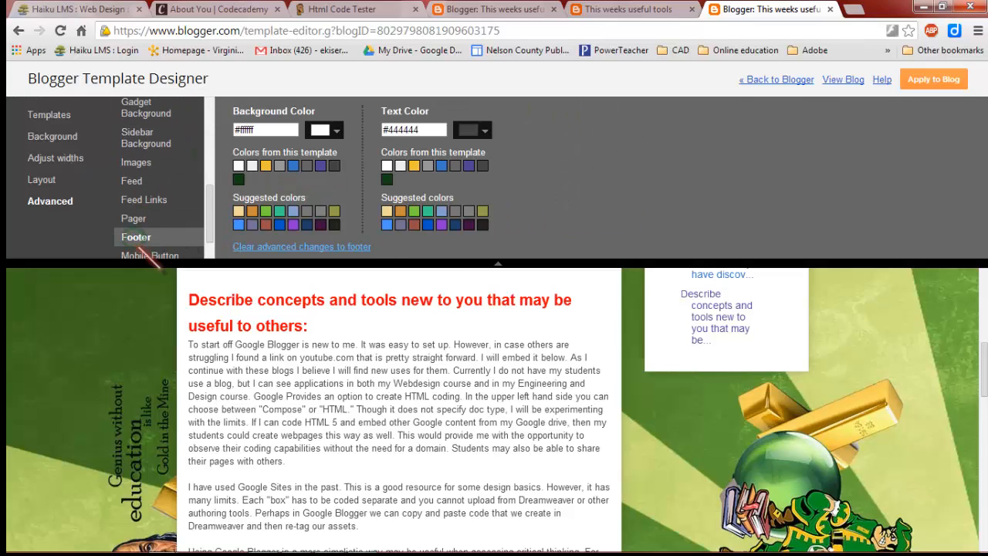
{"action": "left_click", "coordinate": [148, 256]}
{"action": "left_click", "coordinate": [133, 164]}
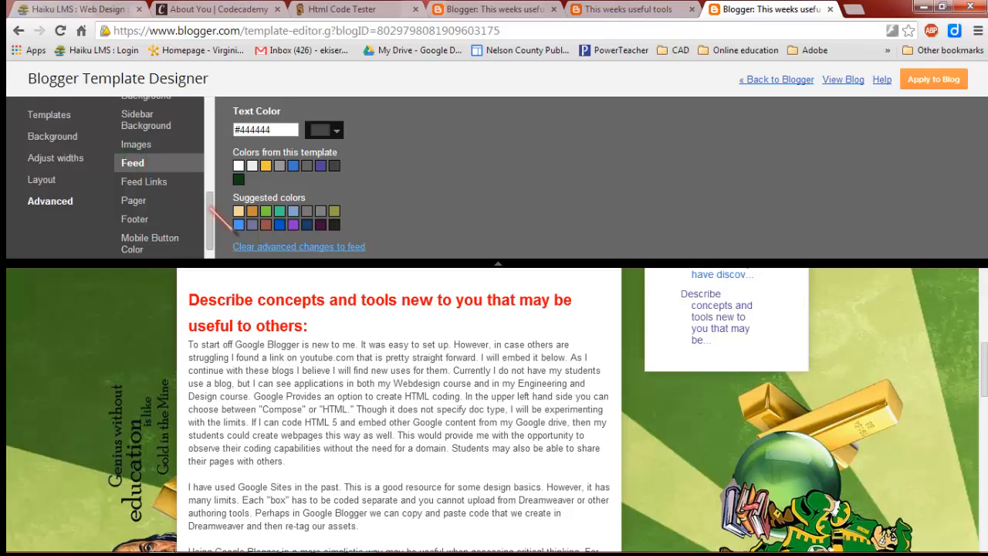
{"action": "scroll", "coordinate": [224, 163], "scroll_direction": "up", "scroll_amount": 5}
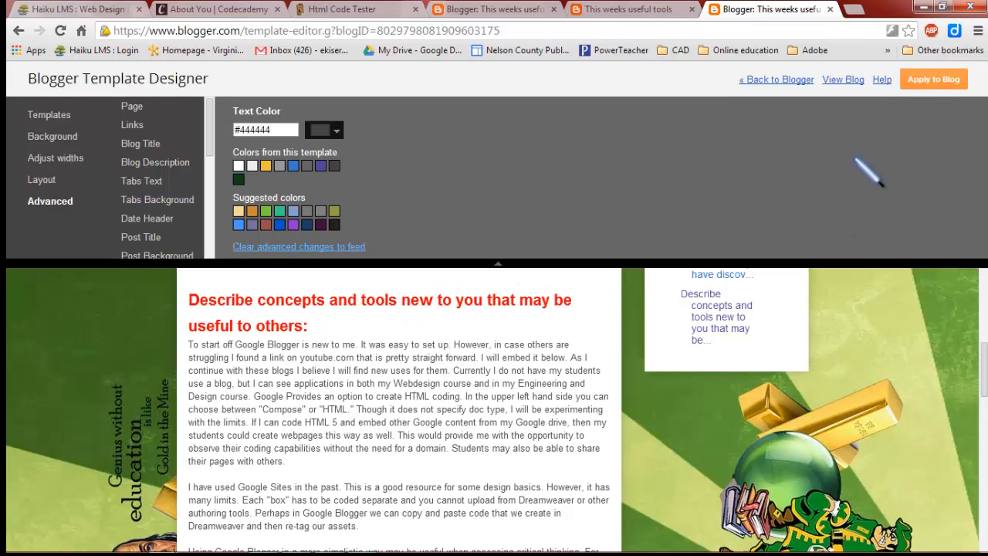
Leave the Template Designer without applying the changes and open the live template's HTML code
{"action": "left_click", "coordinate": [777, 79]}
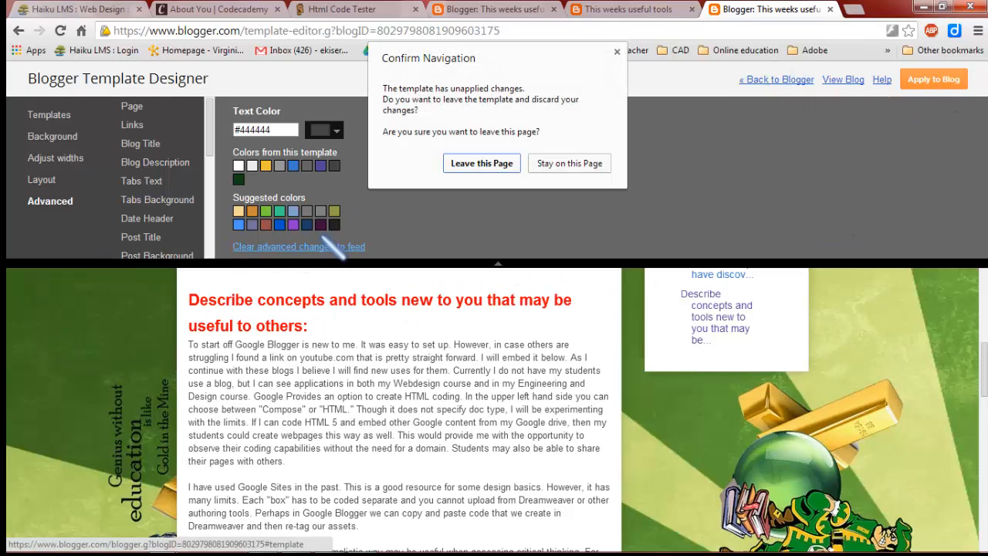
{"action": "left_click", "coordinate": [474, 164]}
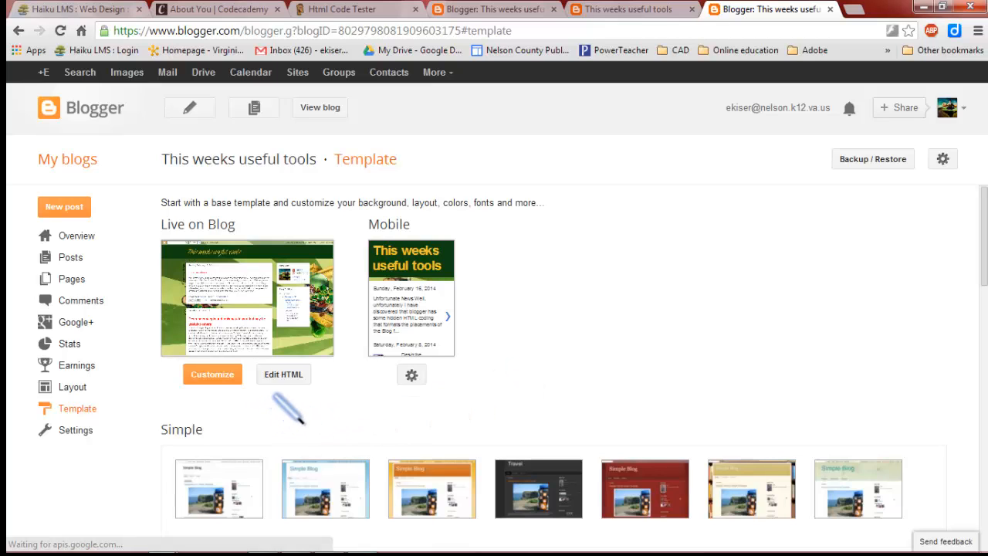
{"action": "left_click", "coordinate": [286, 372]}
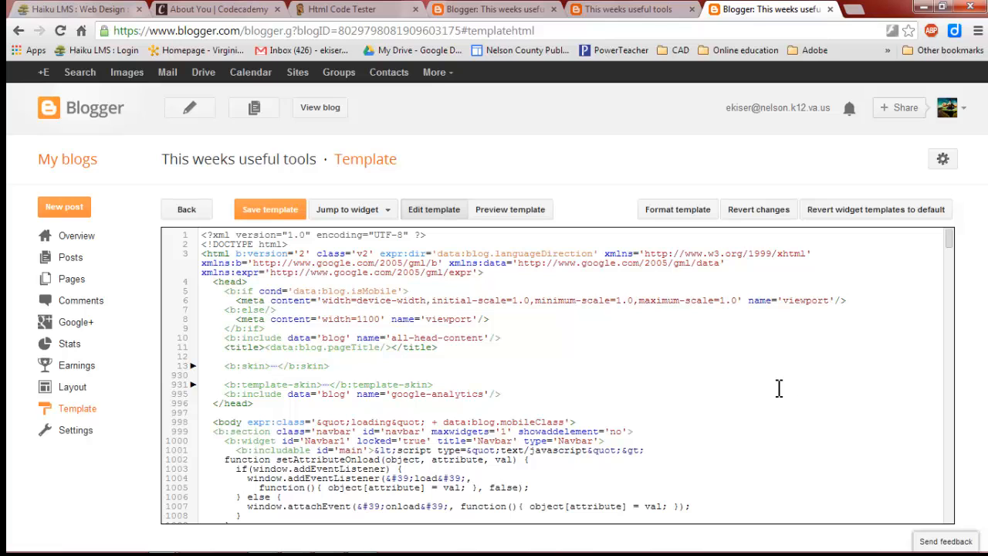
Examine the template's HTML code from the head down to the blog posts section and return to the template overview
{"action": "scroll", "coordinate": [560, 374], "scroll_direction": "down", "scroll_amount": 7}
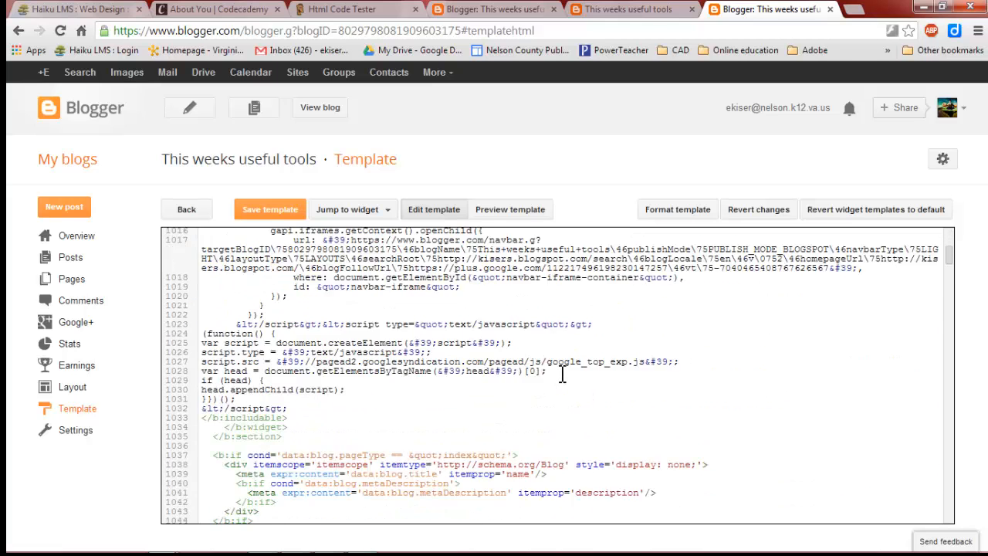
{"action": "scroll", "coordinate": [562, 373], "scroll_direction": "down", "scroll_amount": 1}
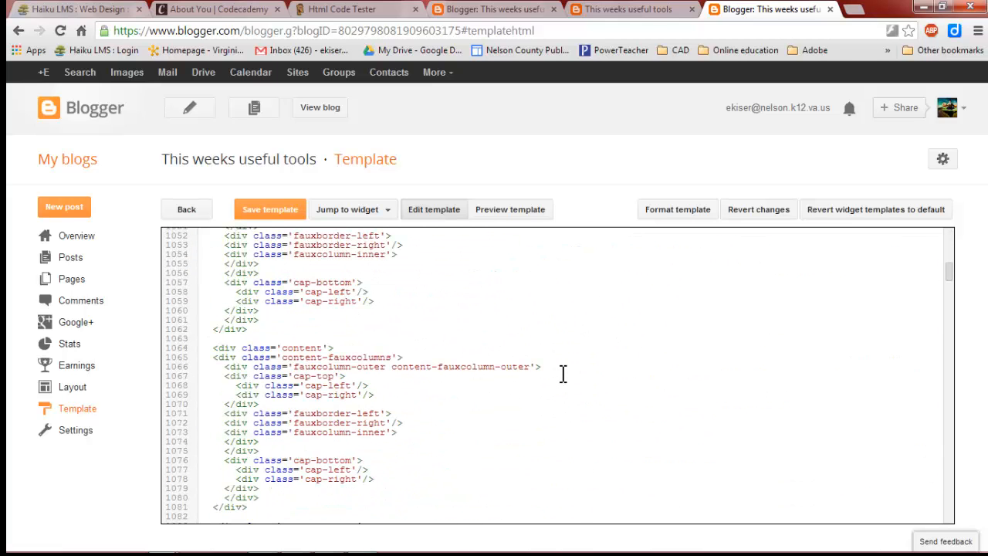
{"action": "scroll", "coordinate": [563, 374], "scroll_direction": "down", "scroll_amount": 2}
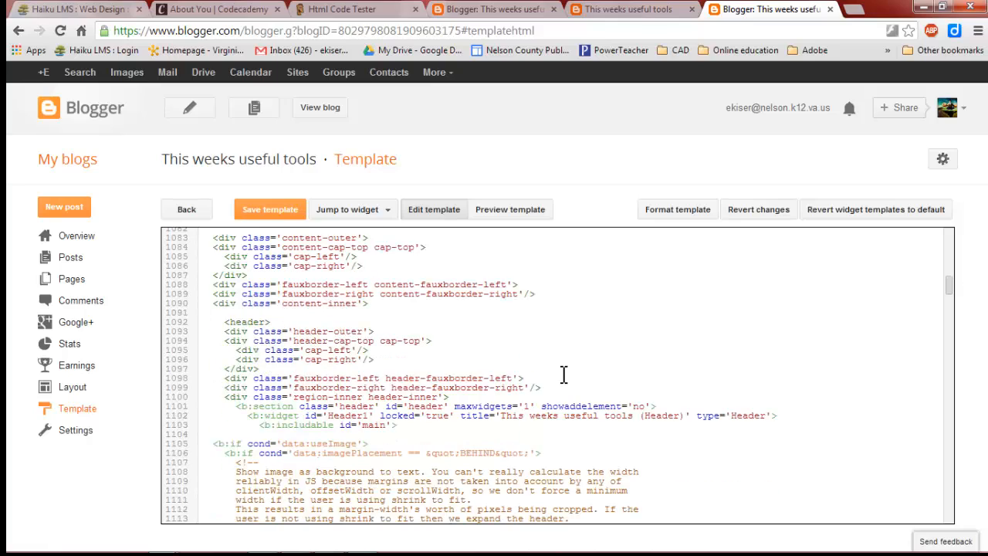
{"action": "scroll", "coordinate": [563, 374], "scroll_direction": "down", "scroll_amount": 5}
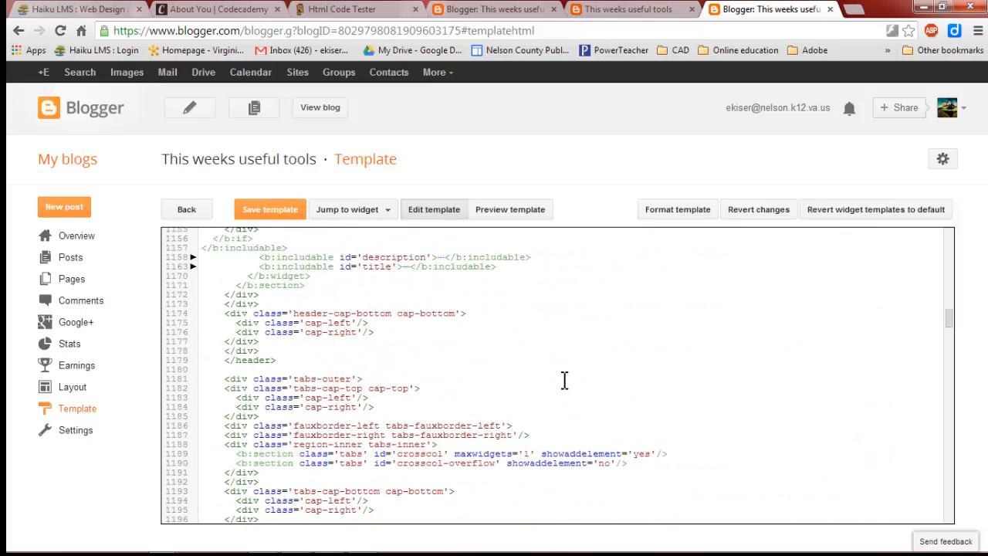
{"action": "scroll", "coordinate": [563, 380], "scroll_direction": "down", "scroll_amount": 7}
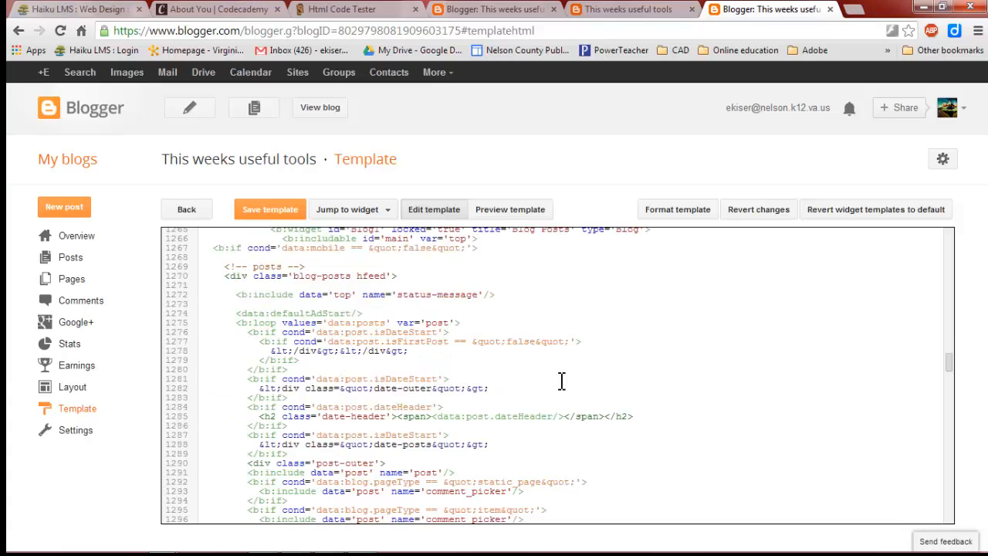
{"action": "scroll", "coordinate": [562, 380], "scroll_direction": "down", "scroll_amount": 3}
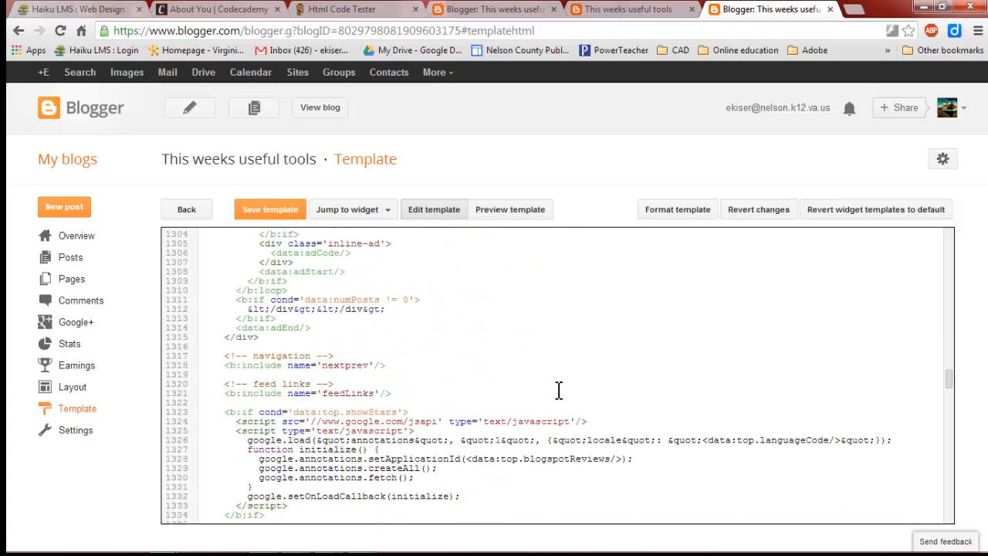
{"action": "scroll", "coordinate": [558, 389], "scroll_direction": "up", "scroll_amount": 8}
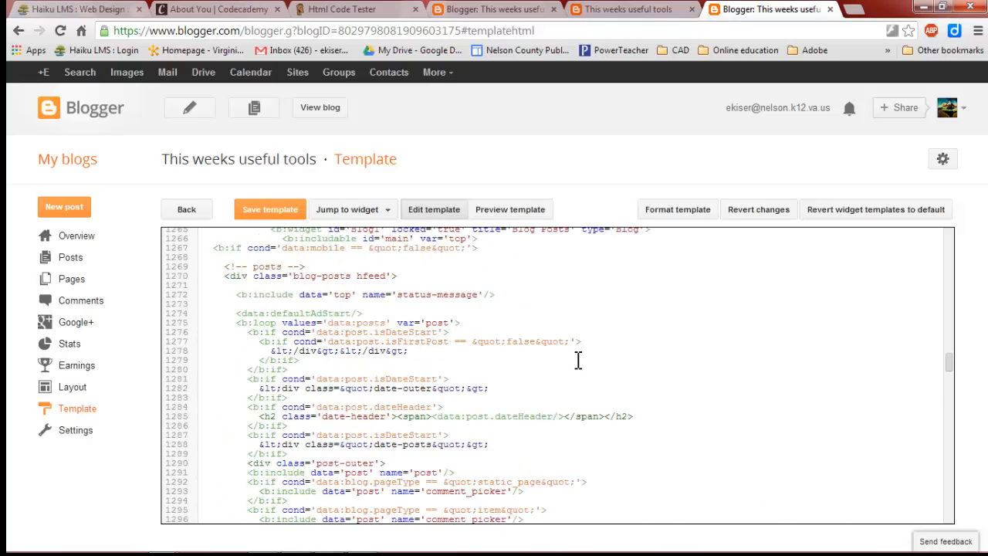
{"action": "scroll", "coordinate": [479, 399], "scroll_direction": "up", "scroll_amount": 7}
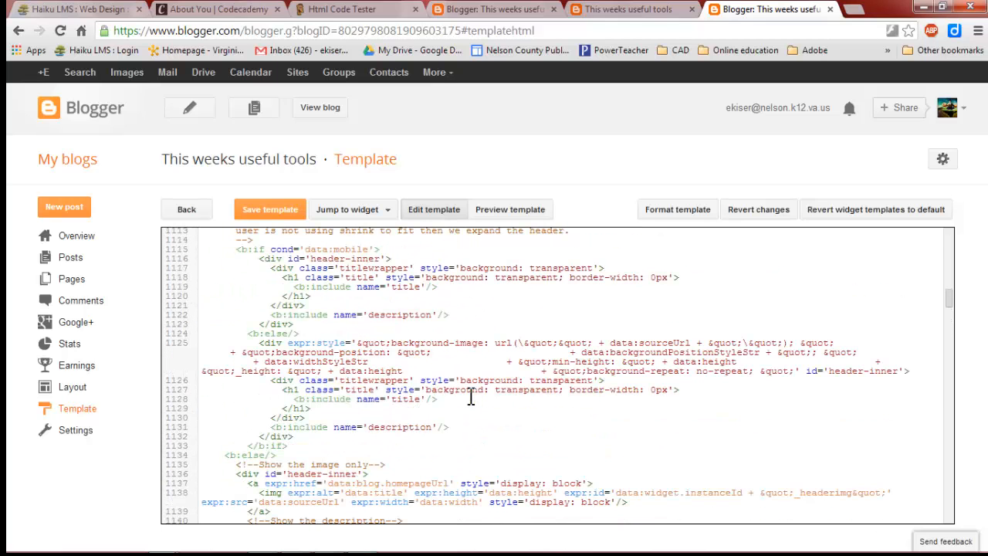
{"action": "scroll", "coordinate": [342, 332], "scroll_direction": "up", "scroll_amount": 2}
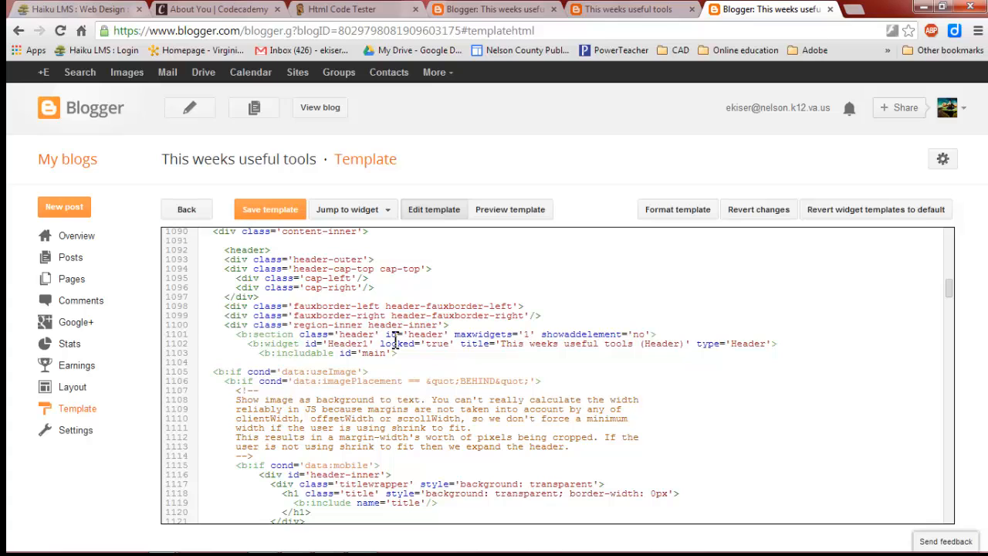
{"action": "left_click", "coordinate": [182, 209]}
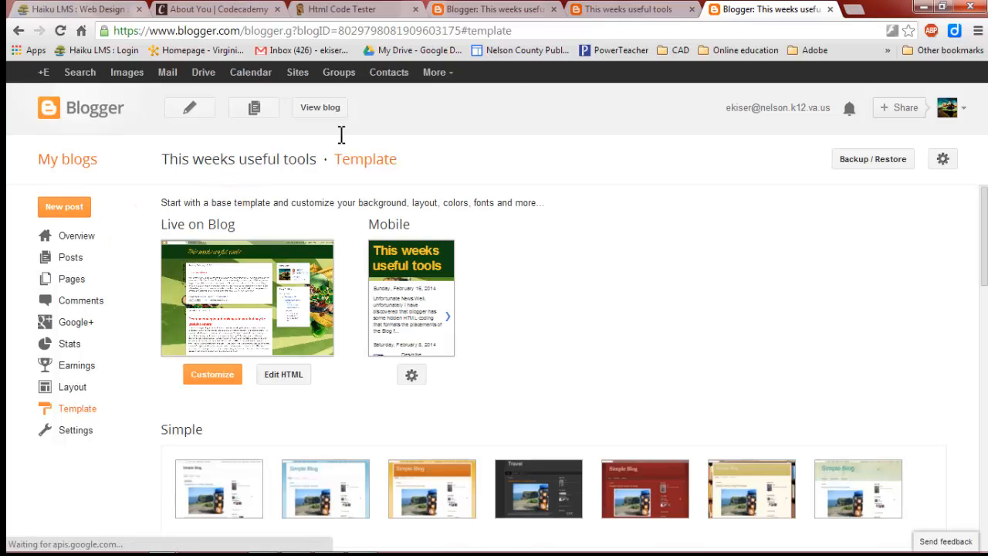
Go back to the open post editor, preview the post down to its embedded video, and close the preview
{"action": "left_click", "coordinate": [641, 9]}
{"action": "left_click", "coordinate": [532, 9]}
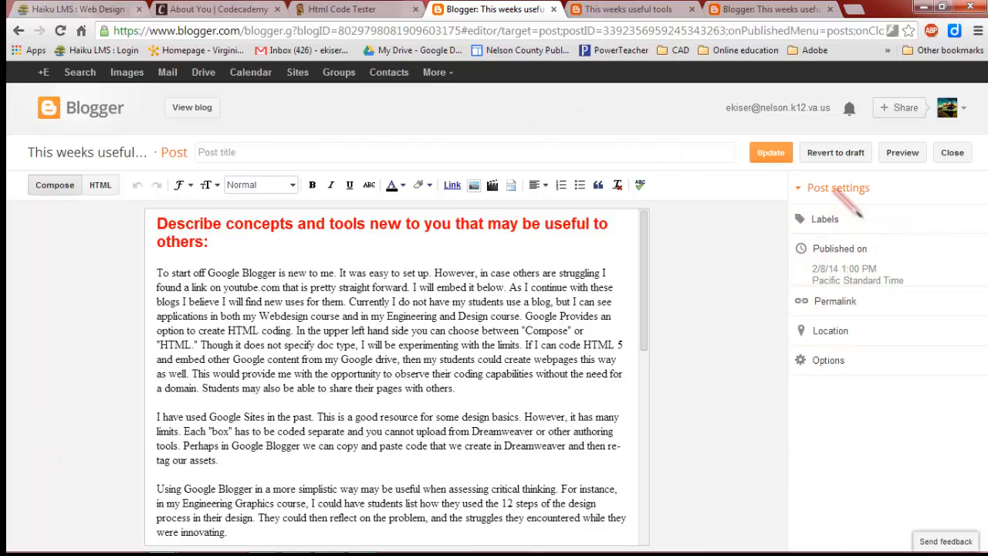
{"action": "left_click", "coordinate": [897, 153]}
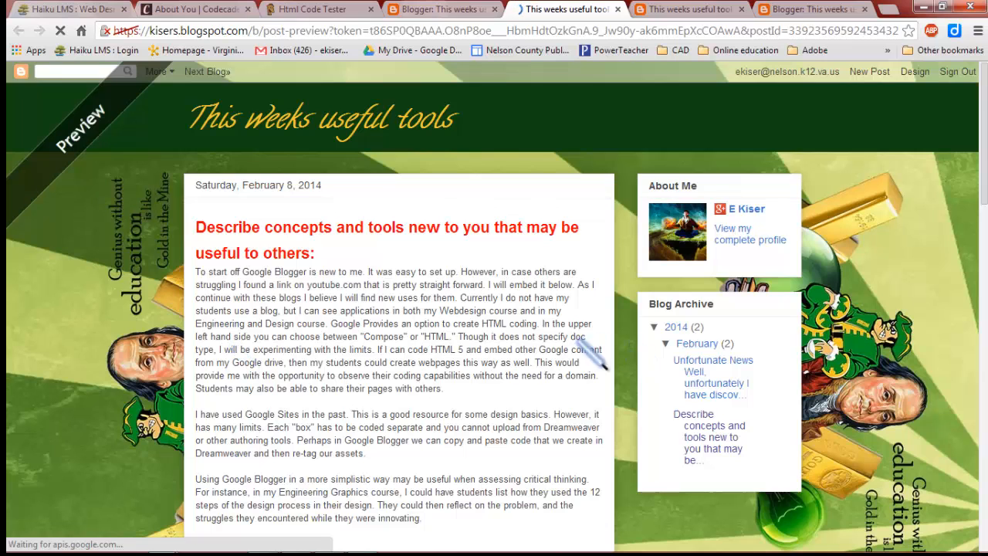
{"action": "key", "text": "Page_Down"}
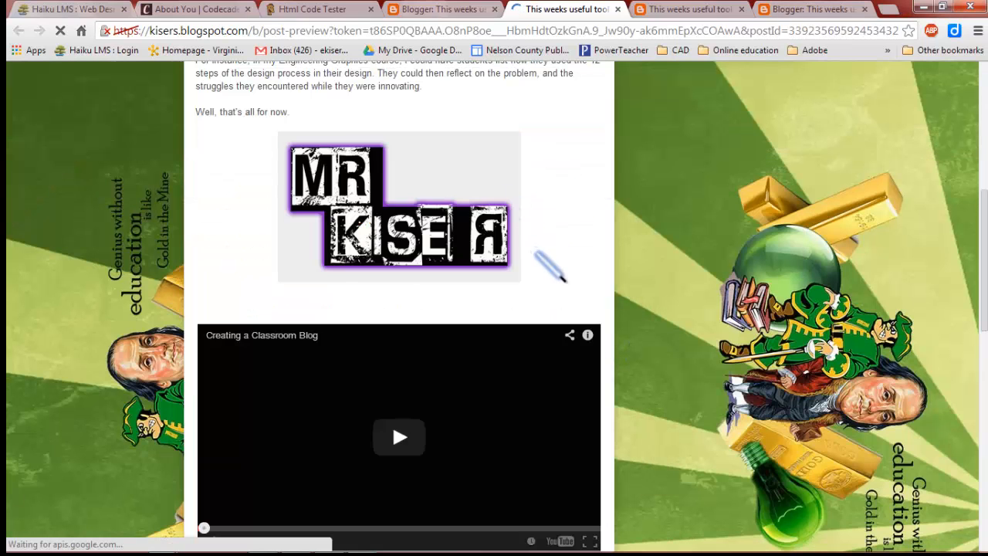
{"action": "scroll", "coordinate": [548, 259], "scroll_direction": "up", "scroll_amount": 5}
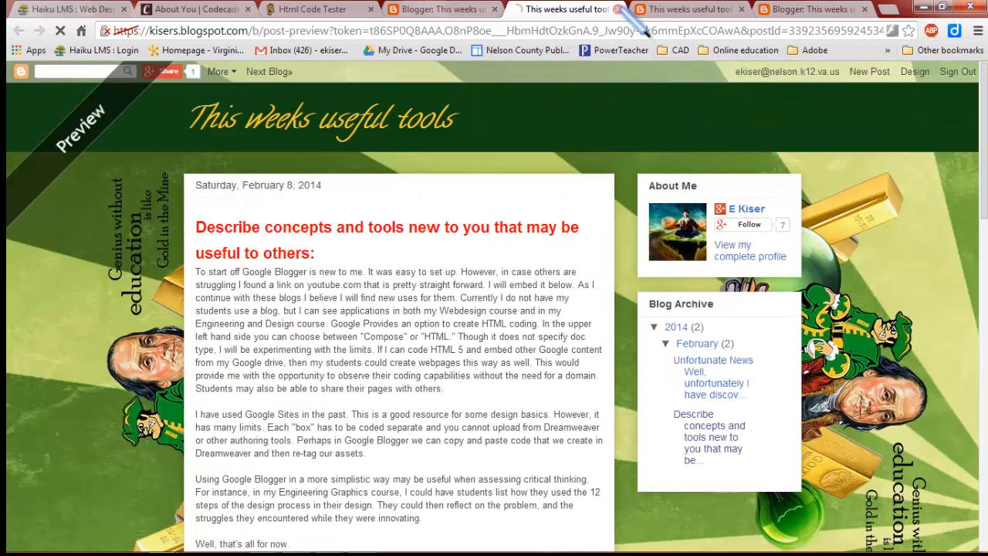
{"action": "left_click", "coordinate": [617, 9]}
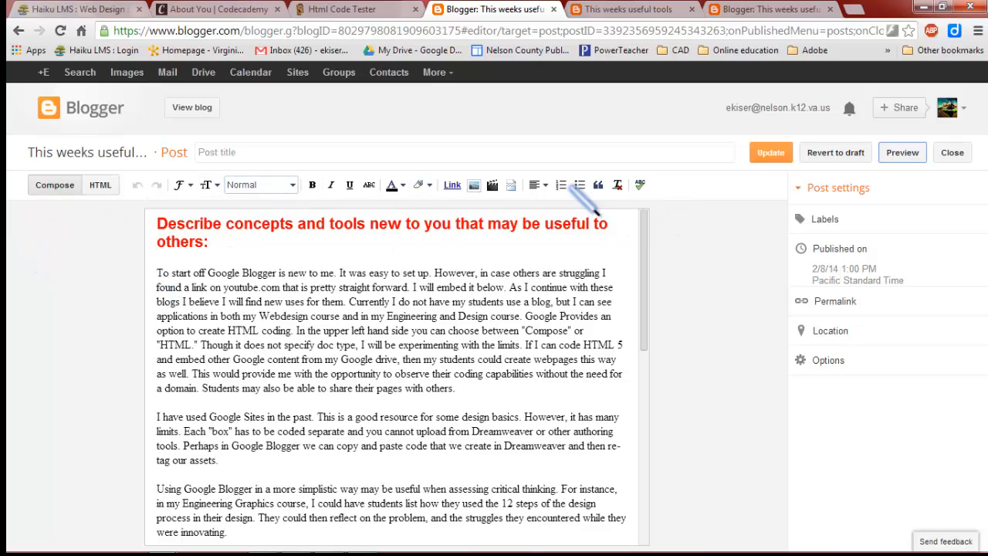
Show the post as HTML and look through its code from the heading to the embedded video
{"action": "left_click", "coordinate": [103, 185]}
{"action": "scroll", "coordinate": [58, 239], "scroll_direction": "down", "scroll_amount": 2}
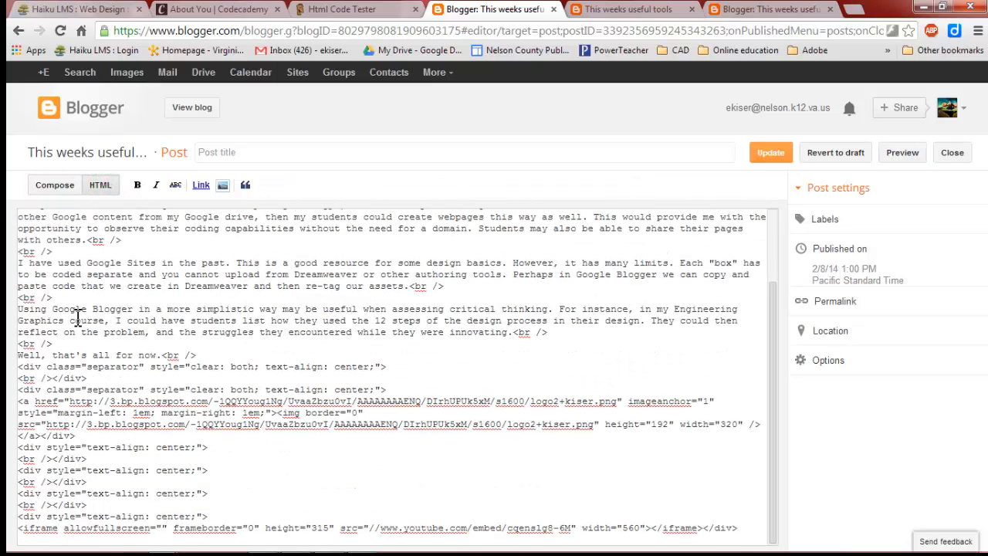
{"action": "scroll", "coordinate": [108, 437], "scroll_direction": "up", "scroll_amount": 2}
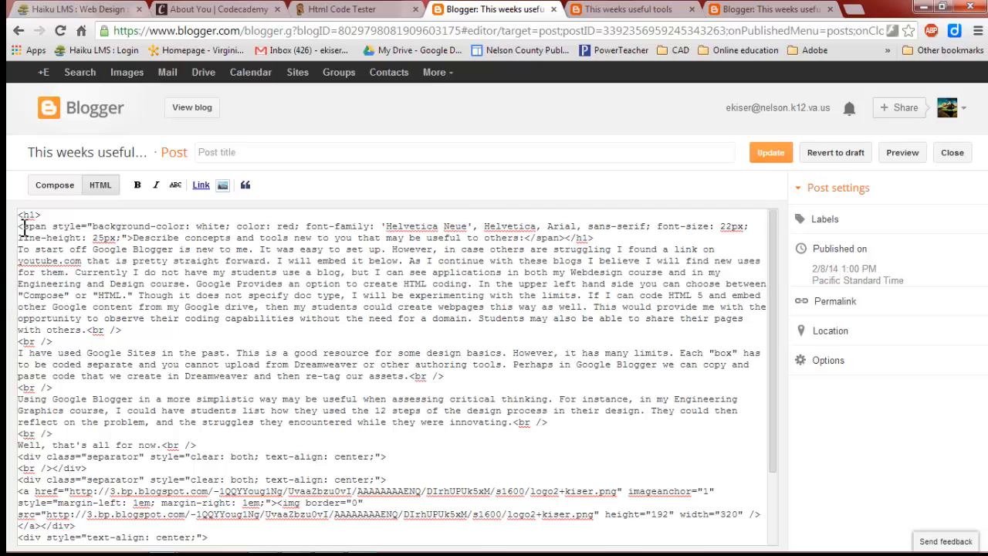
{"action": "scroll", "coordinate": [44, 287], "scroll_direction": "down", "scroll_amount": 2}
{"action": "scroll", "coordinate": [40, 494], "scroll_direction": "up", "scroll_amount": 2}
Highlight the opening h1 tag and a br tag line in the post's code, and return to the Compose view
{"action": "left_click_drag", "start_coordinate": [69, 216], "coordinate": [18, 215]}
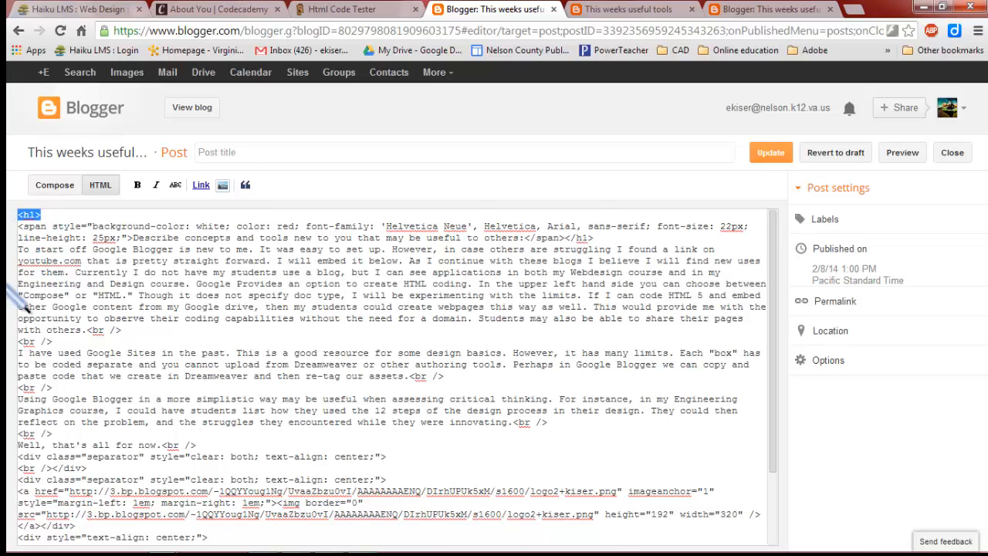
{"action": "scroll", "coordinate": [78, 407], "scroll_direction": "down", "scroll_amount": 2}
{"action": "triple_click", "coordinate": [54, 270]}
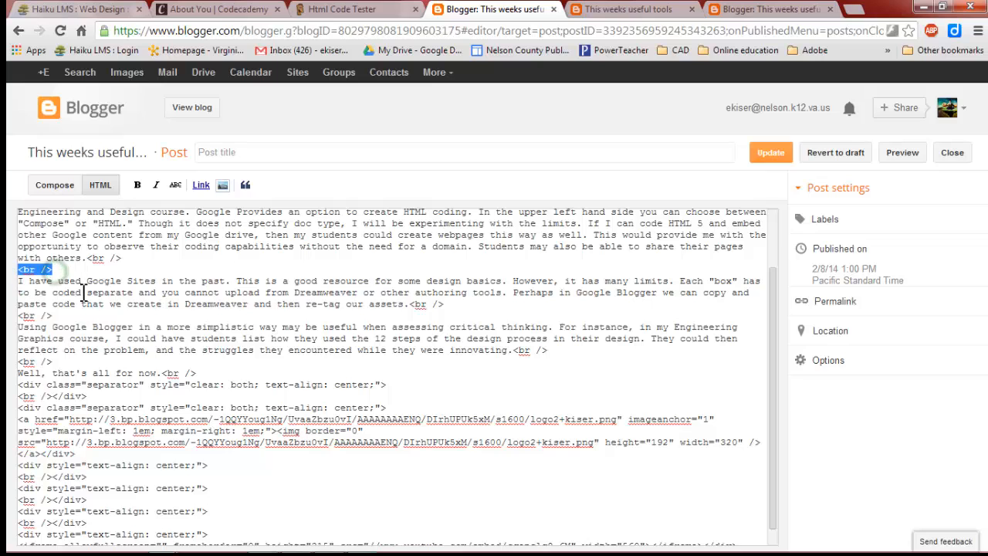
{"action": "scroll", "coordinate": [78, 318], "scroll_direction": "down", "scroll_amount": 1}
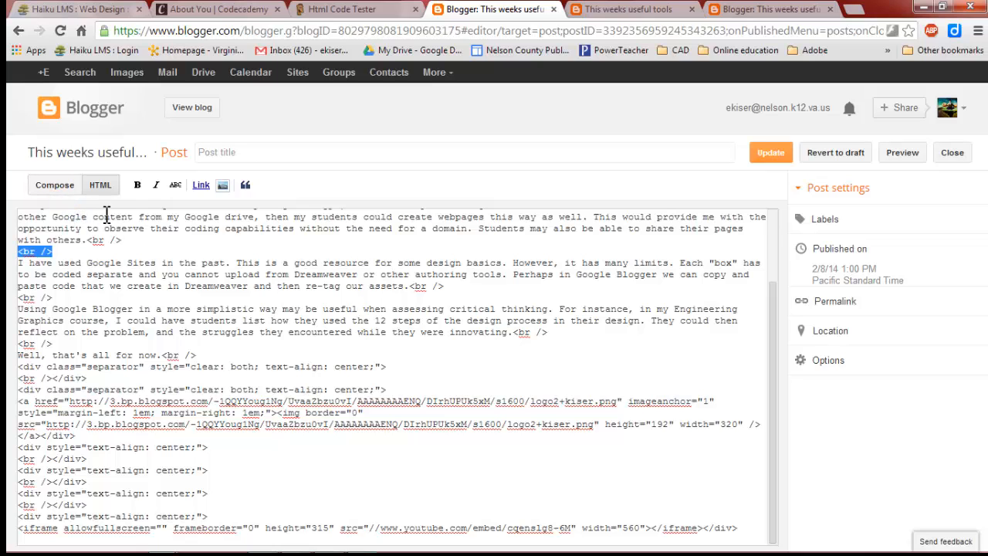
{"action": "left_click", "coordinate": [54, 186]}
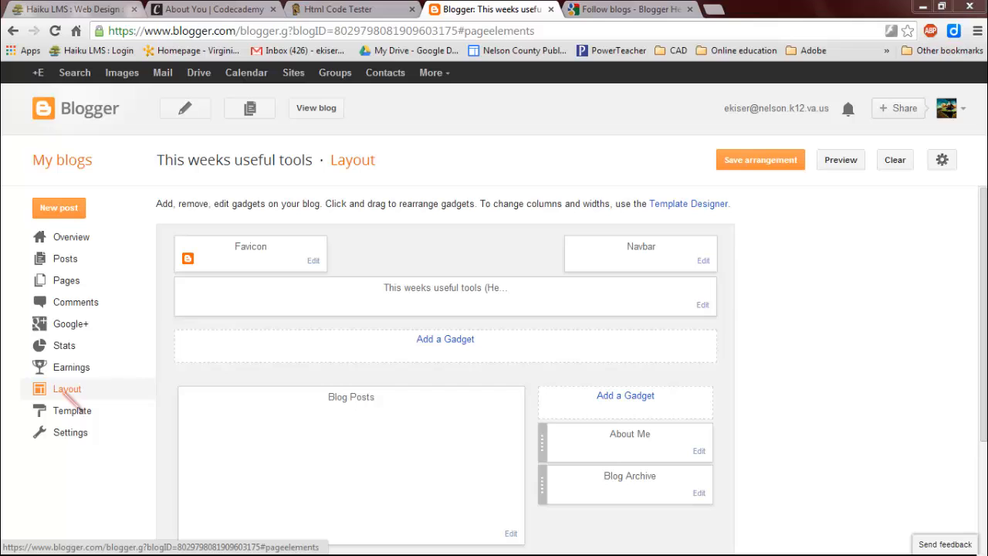
Add a Google+ Followers gadget to the sidebar of the blog layout, saving it with its default settings
{"action": "left_click", "coordinate": [598, 397]}
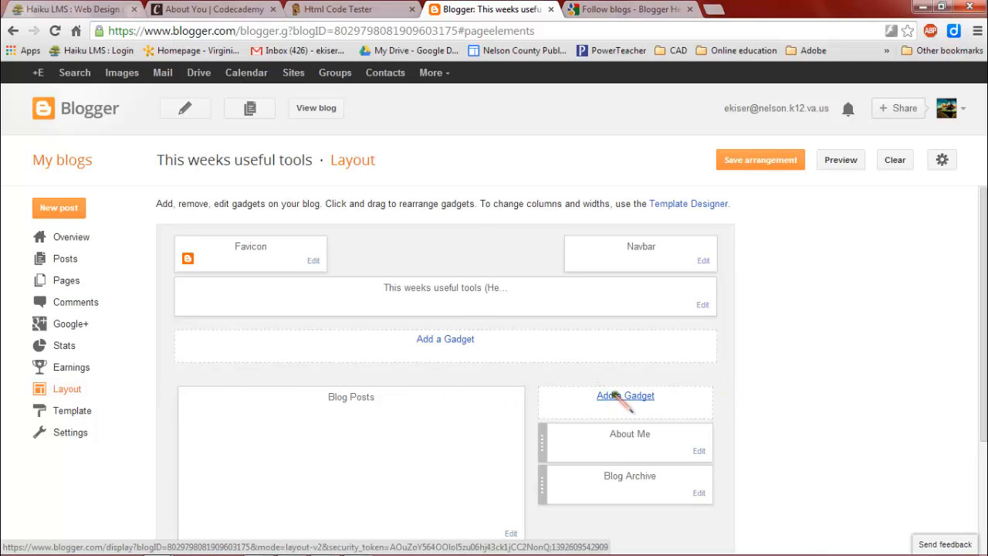
{"action": "left_click", "coordinate": [644, 393]}
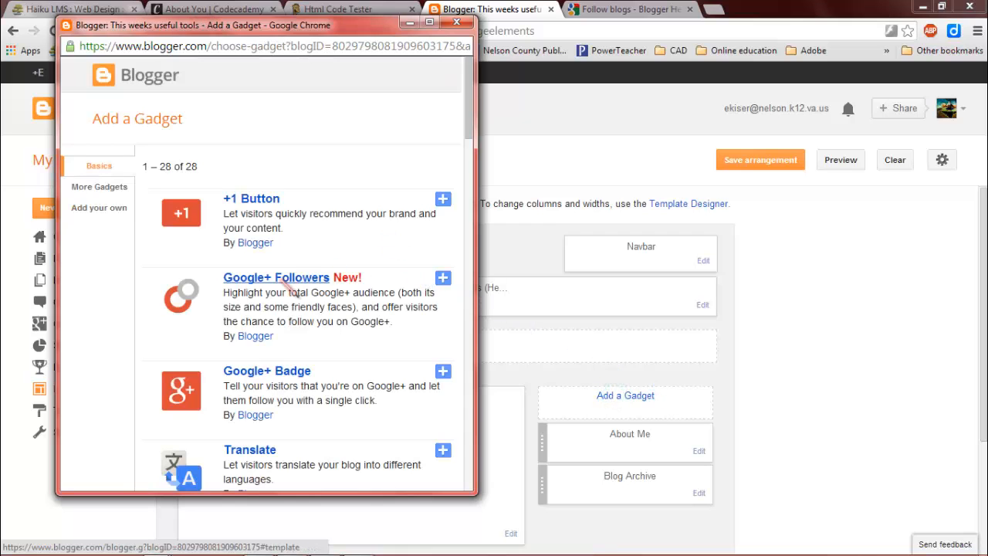
{"action": "left_click", "coordinate": [442, 278]}
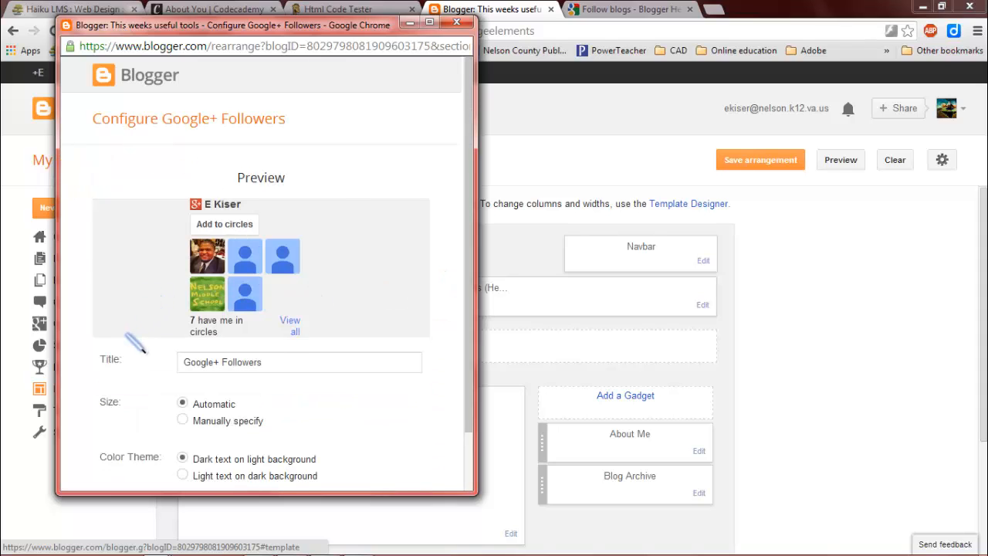
{"action": "scroll", "coordinate": [137, 339], "scroll_direction": "down", "scroll_amount": 2}
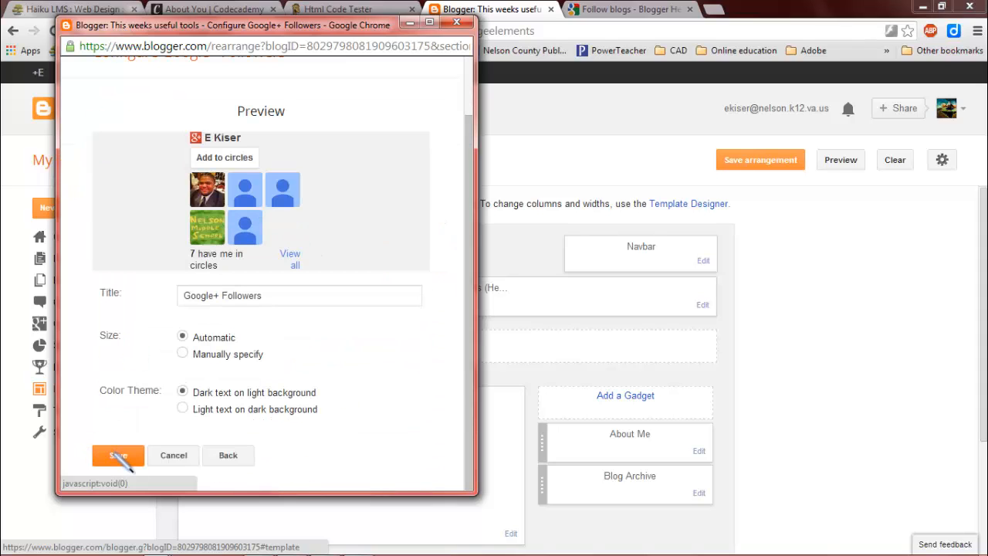
{"action": "left_click", "coordinate": [117, 457]}
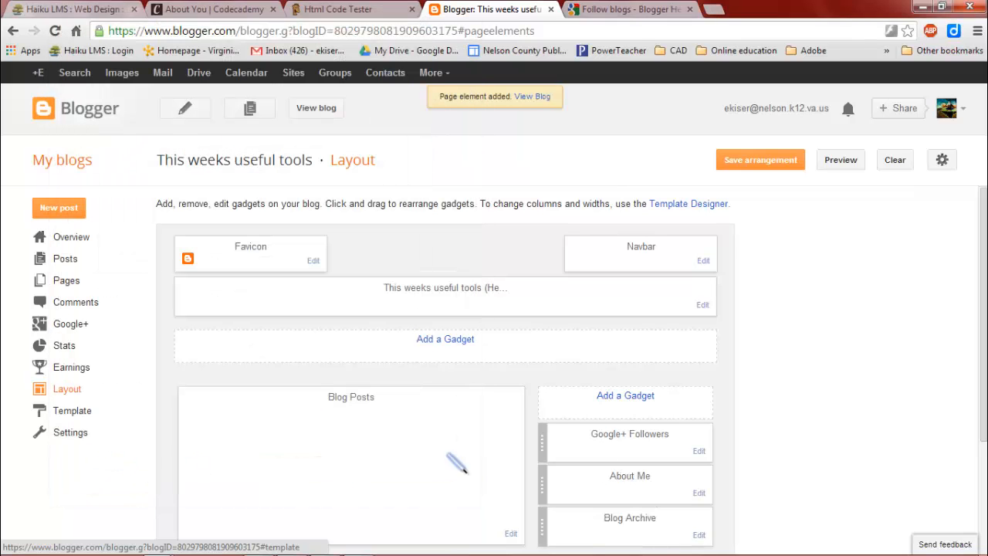
{"action": "scroll", "coordinate": [733, 409], "scroll_direction": "down", "scroll_amount": 2}
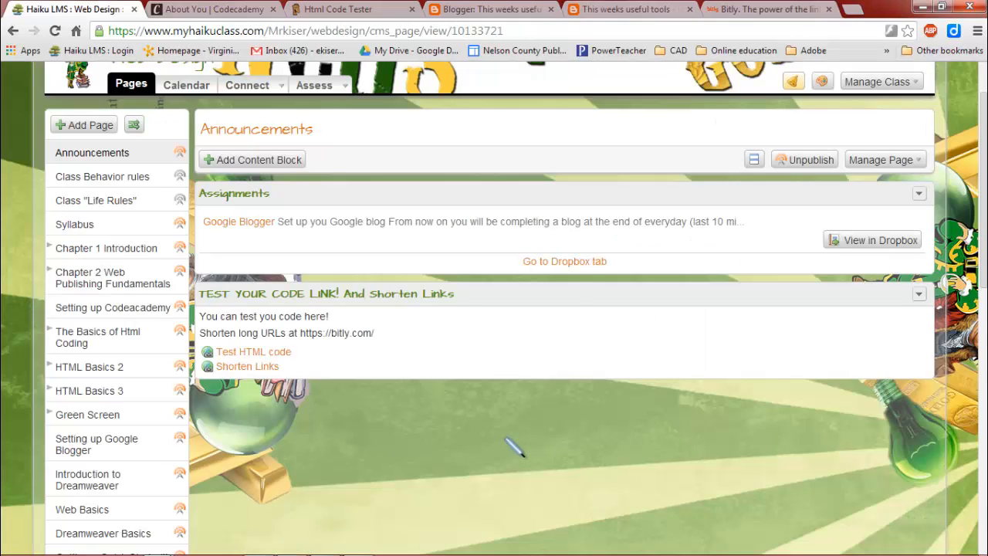
Look over the code-testing and link-shortening resources on the class Announcements page, and go to Bitly's link entry
{"action": "scroll", "coordinate": [448, 347], "scroll_direction": "up", "scroll_amount": 1}
{"action": "scroll", "coordinate": [272, 357], "scroll_direction": "down", "scroll_amount": 1}
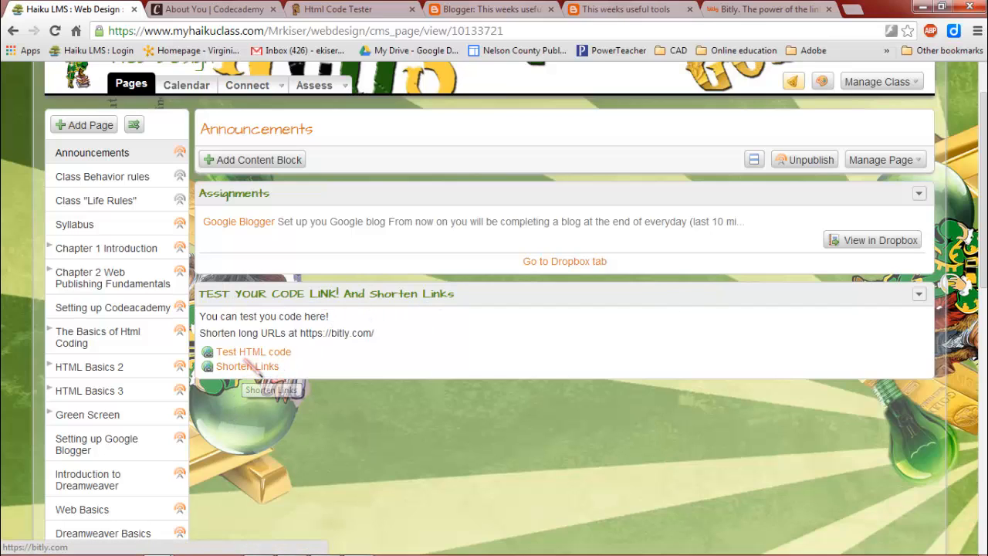
{"action": "left_click", "coordinate": [739, 10]}
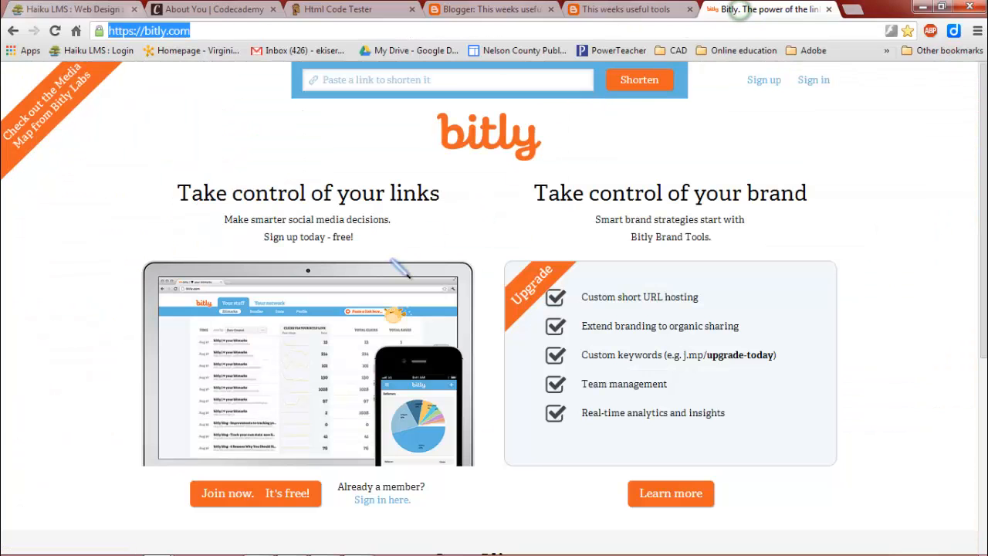
{"action": "left_click", "coordinate": [226, 174]}
{"action": "left_click", "coordinate": [355, 82]}
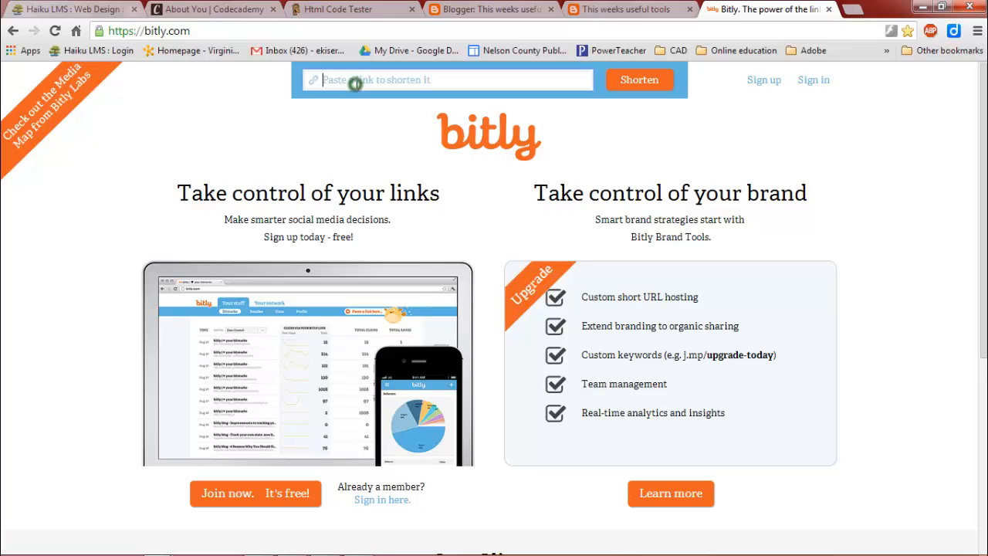
Switch to the Codecademy "About You" lesson and copy its full web address
{"action": "left_click", "coordinate": [339, 9]}
{"action": "left_click", "coordinate": [235, 8]}
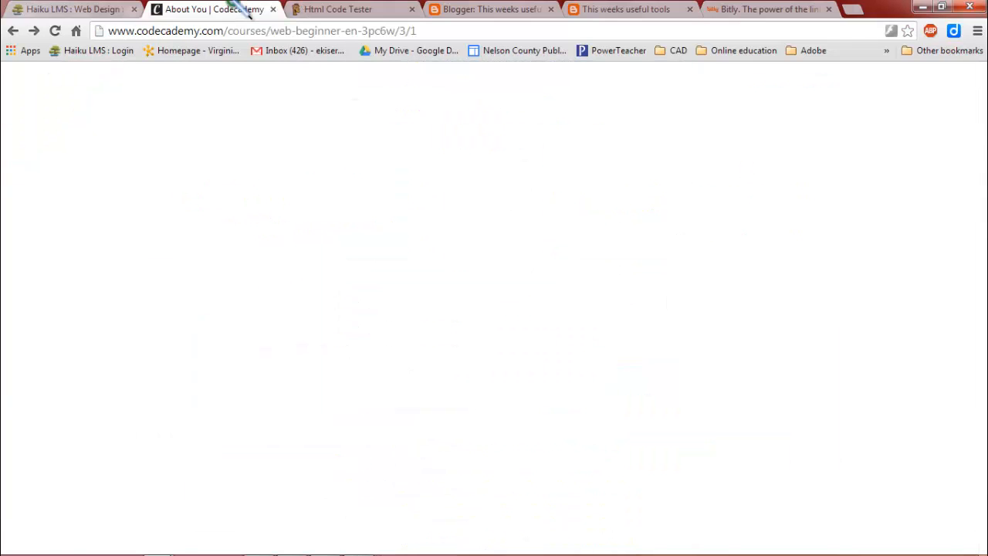
{"action": "left_click", "coordinate": [151, 35]}
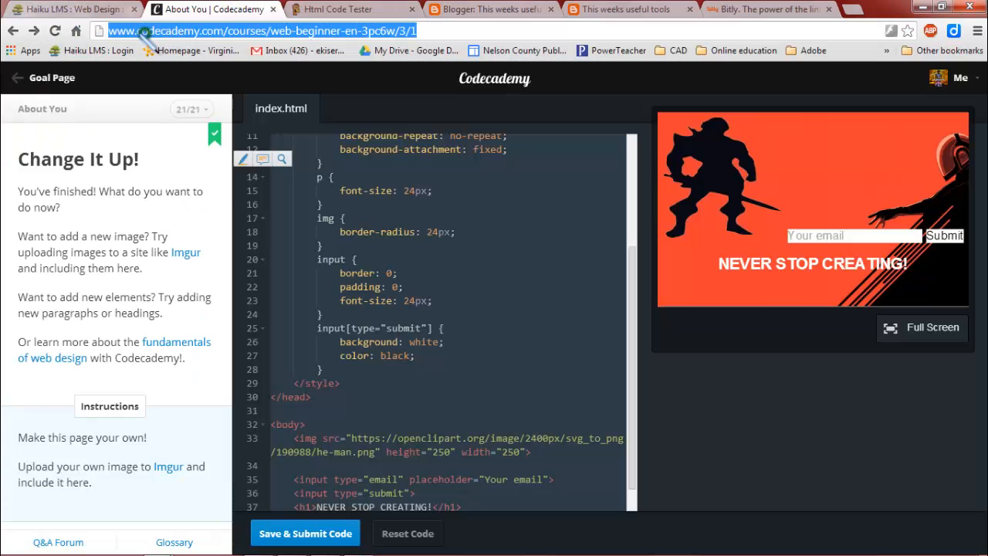
{"action": "right_click", "coordinate": [153, 32]}
{"action": "left_click", "coordinate": [163, 85]}
Shorten the copied Codecademy lesson link in Bitly and copy the resulting short link
{"action": "left_click", "coordinate": [771, 9]}
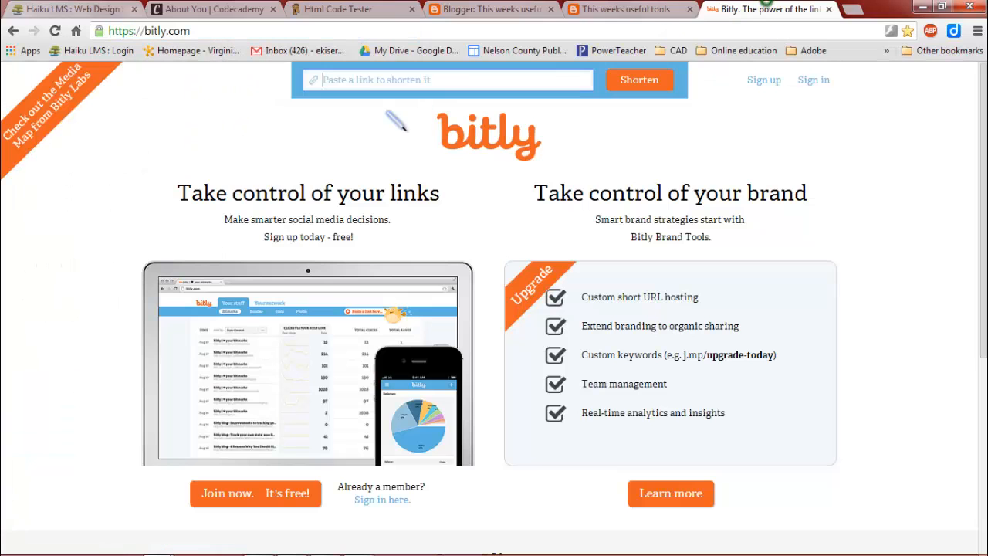
{"action": "right_click", "coordinate": [365, 82]}
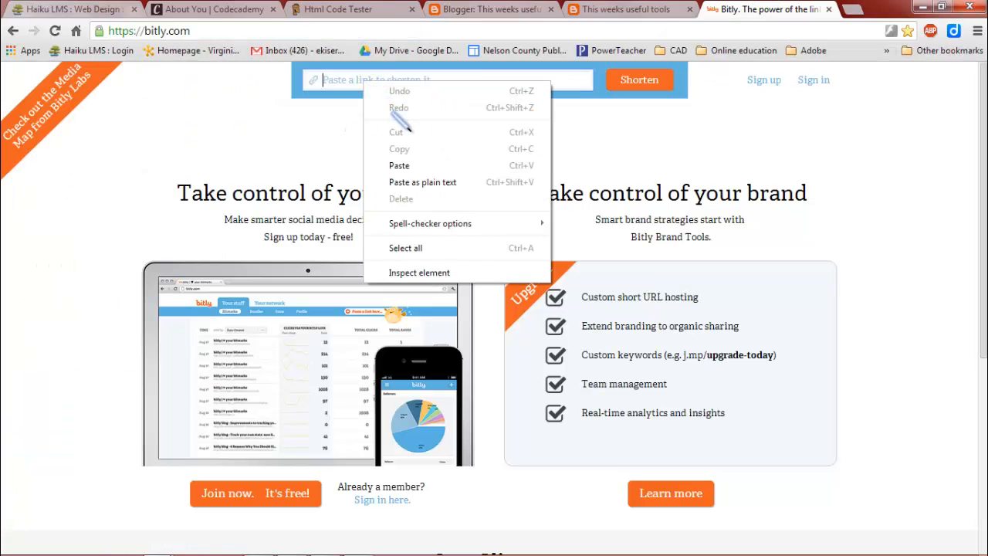
{"action": "left_click", "coordinate": [396, 161]}
{"action": "left_click", "coordinate": [637, 83]}
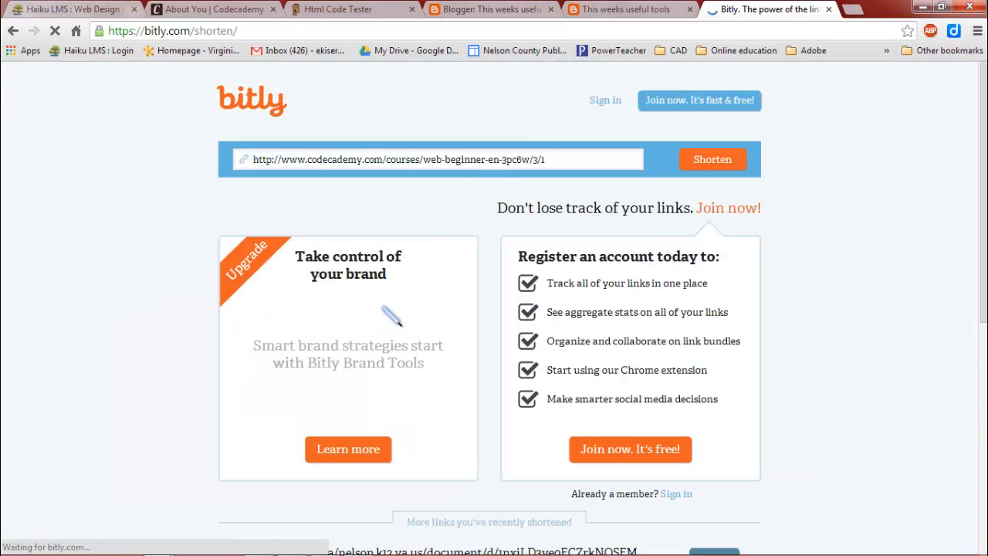
{"action": "right_click", "coordinate": [263, 161]}
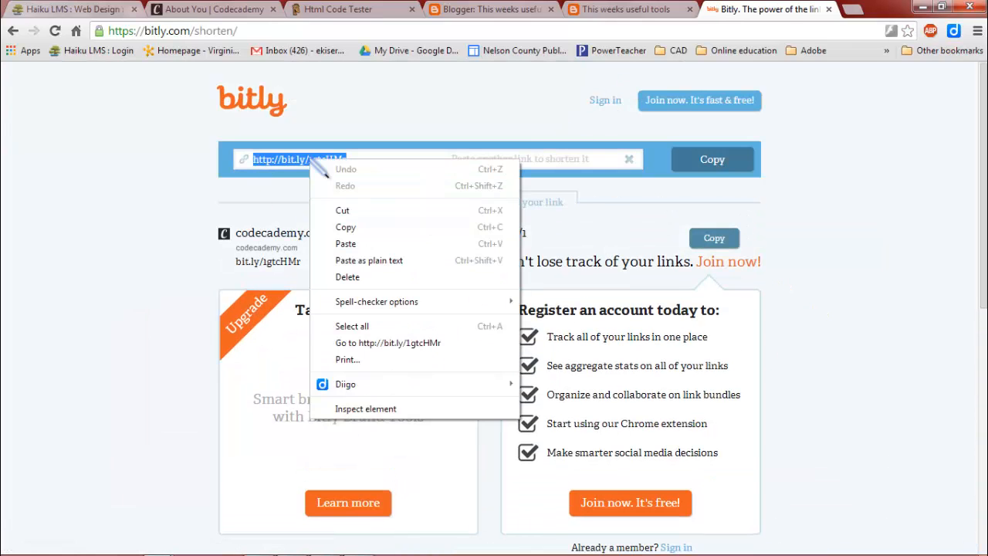
{"action": "left_click", "coordinate": [349, 226]}
{"action": "left_click", "coordinate": [209, 192]}
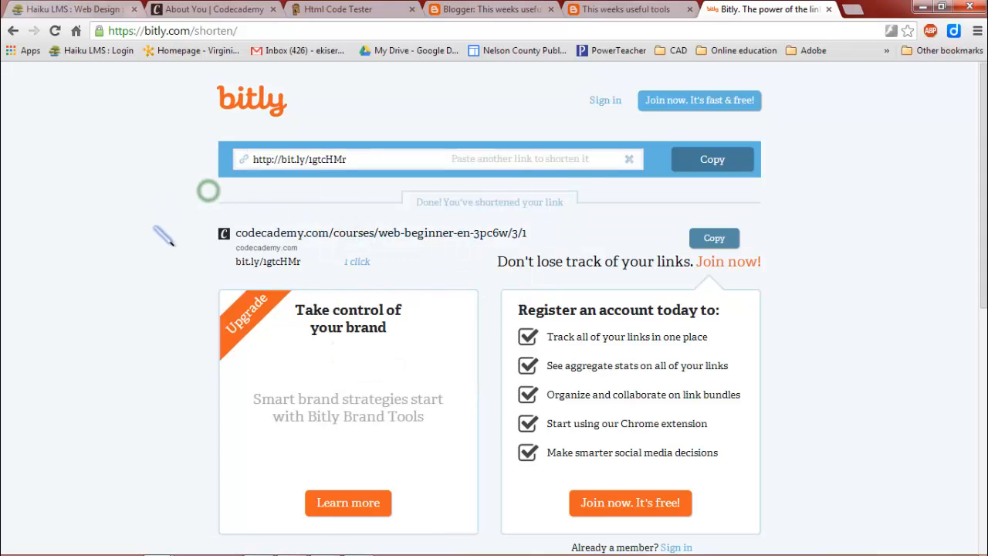
Review the open Codecademy lesson, the Html Code Tester and the Haiku class Announcements page
{"action": "left_click", "coordinate": [194, 9]}
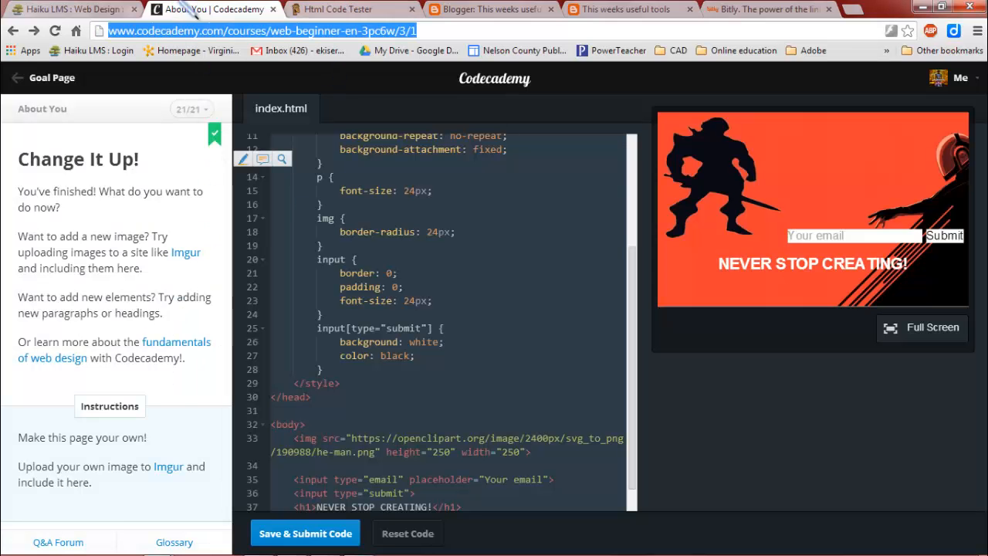
{"action": "left_click", "coordinate": [81, 9]}
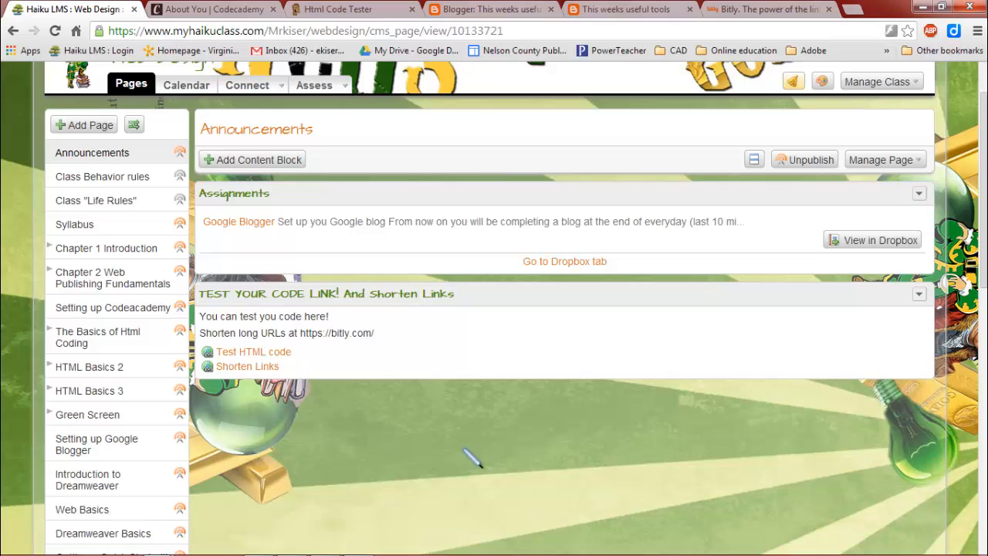
{"action": "scroll", "coordinate": [14, 277], "scroll_direction": "down", "scroll_amount": 1}
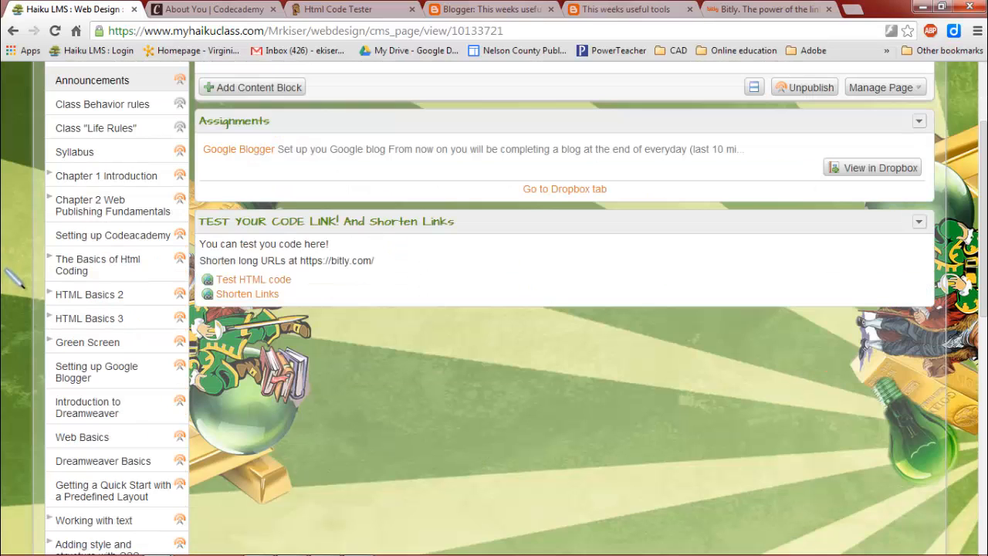
{"action": "scroll", "coordinate": [14, 277], "scroll_direction": "up", "scroll_amount": 2}
{"action": "left_click", "coordinate": [216, 9]}
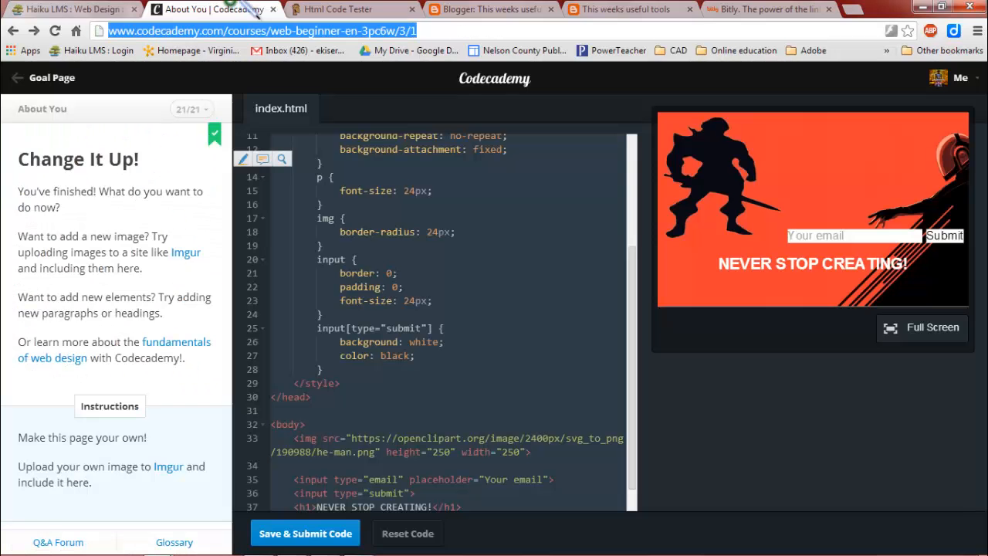
{"action": "left_click", "coordinate": [335, 9]}
{"action": "left_click", "coordinate": [47, 9]}
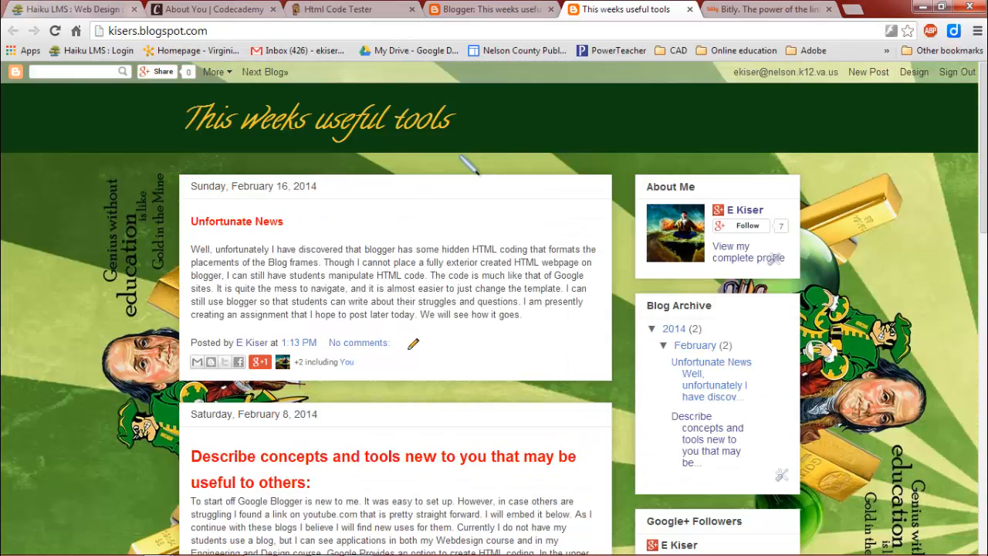
Select the web address of the published blog, revisit the Bitly page, and return to the class Announcements page
{"action": "left_click", "coordinate": [253, 34]}
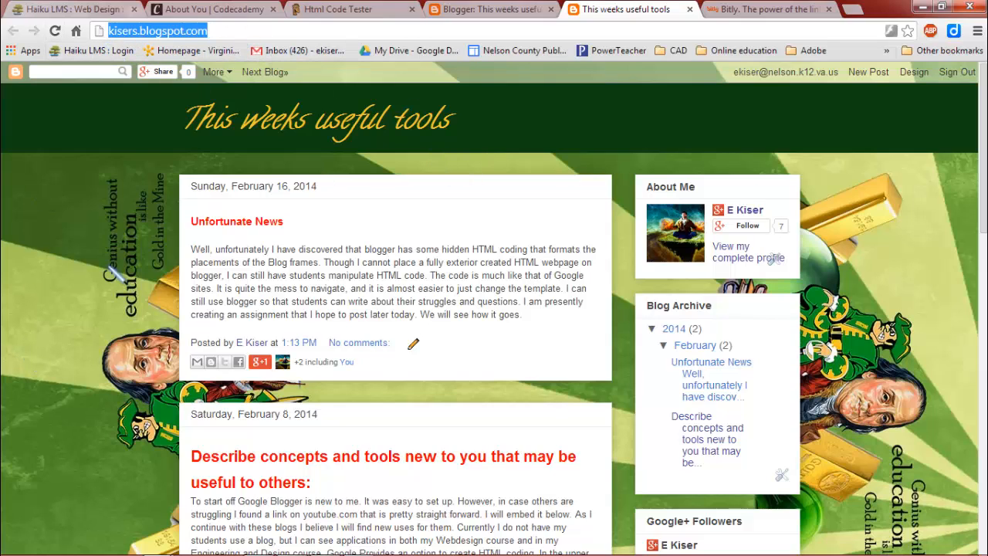
{"action": "left_click", "coordinate": [760, 9]}
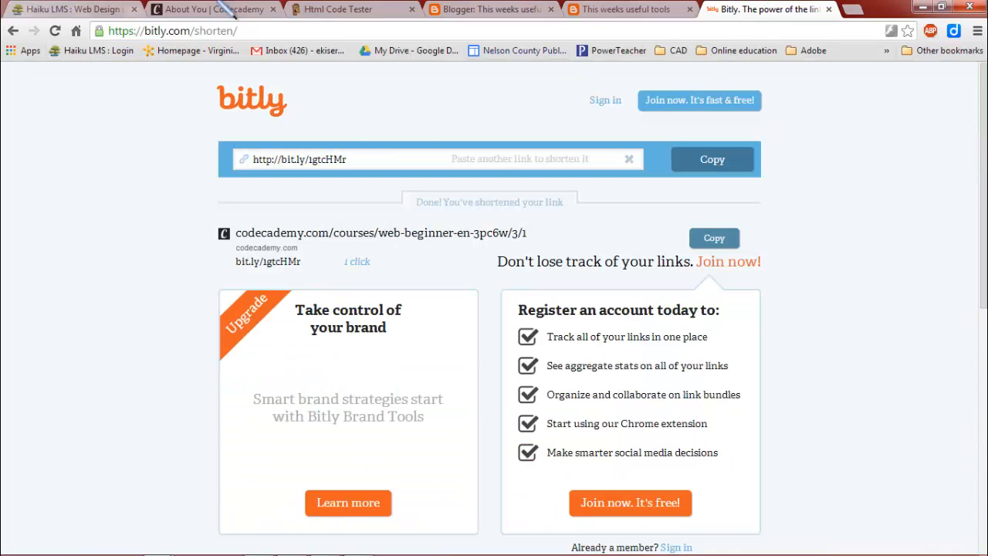
{"action": "left_click", "coordinate": [71, 10]}
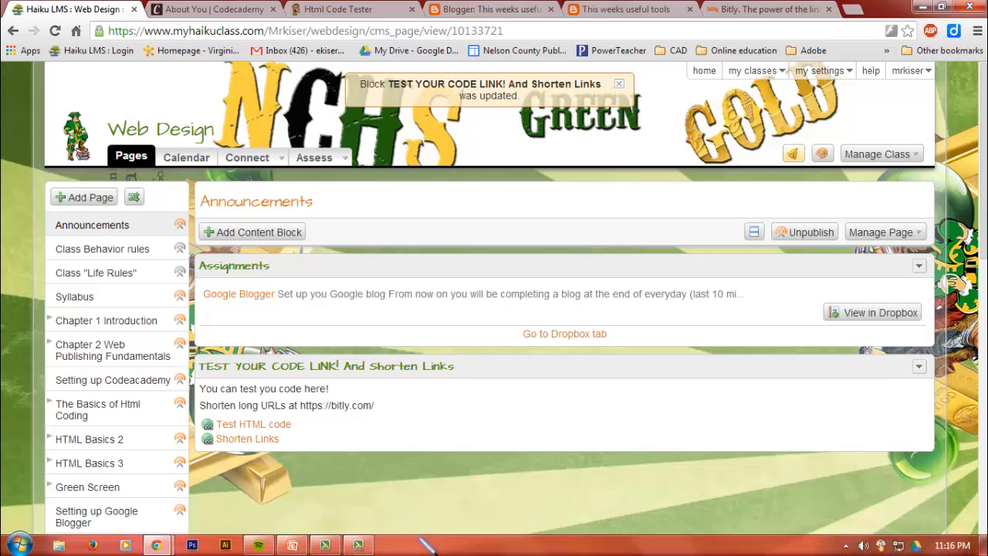
{"action": "left_click", "coordinate": [378, 544]}
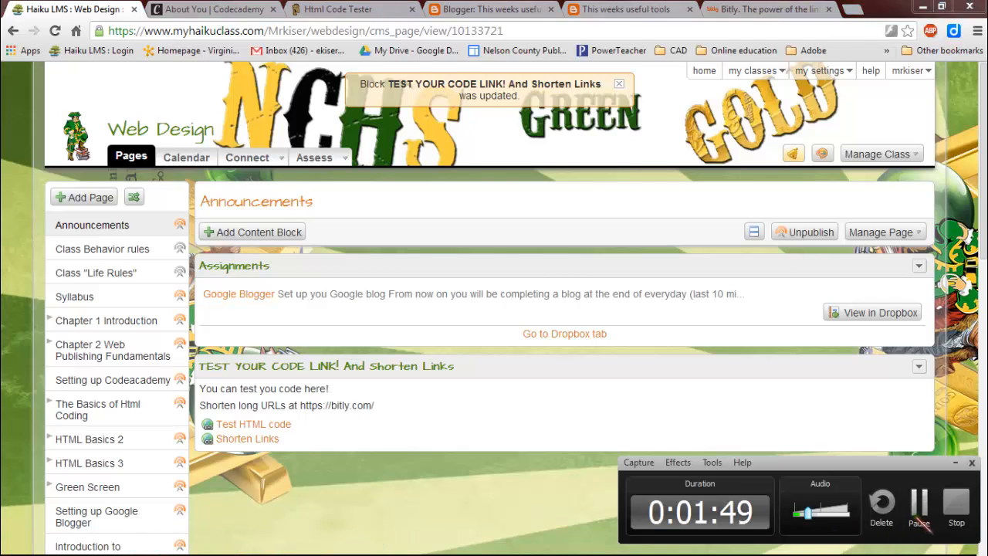
{"action": "left_click", "coordinate": [915, 517]}
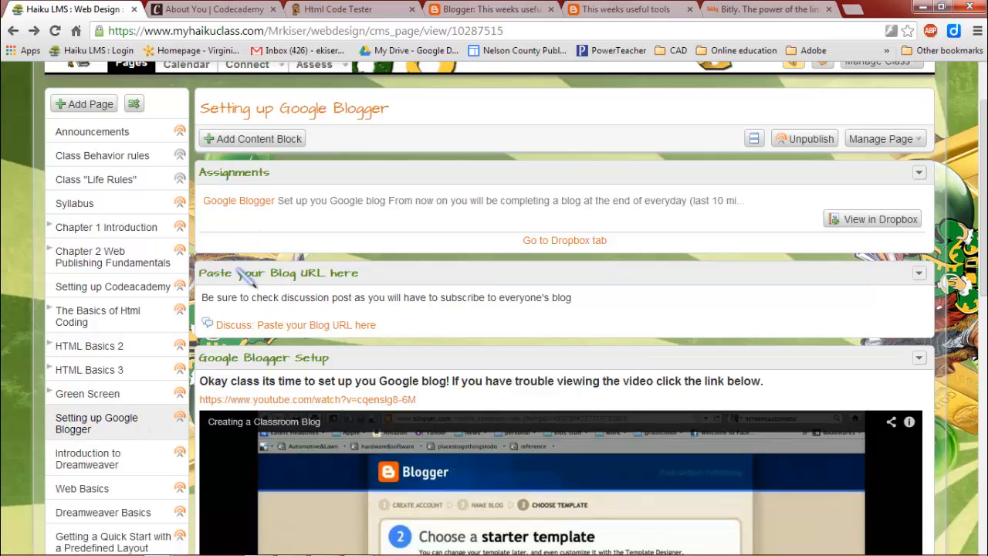
Look through the "Setting up Google Blogger" class page down to the end of its embedded video and back up
{"action": "scroll", "coordinate": [267, 378], "scroll_direction": "down", "scroll_amount": 1}
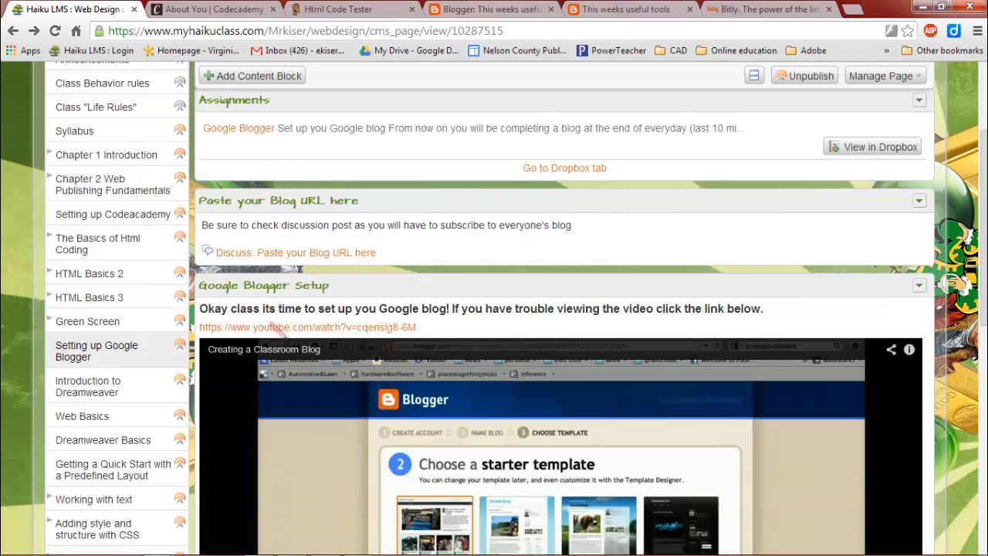
{"action": "scroll", "coordinate": [316, 348], "scroll_direction": "down", "scroll_amount": 5}
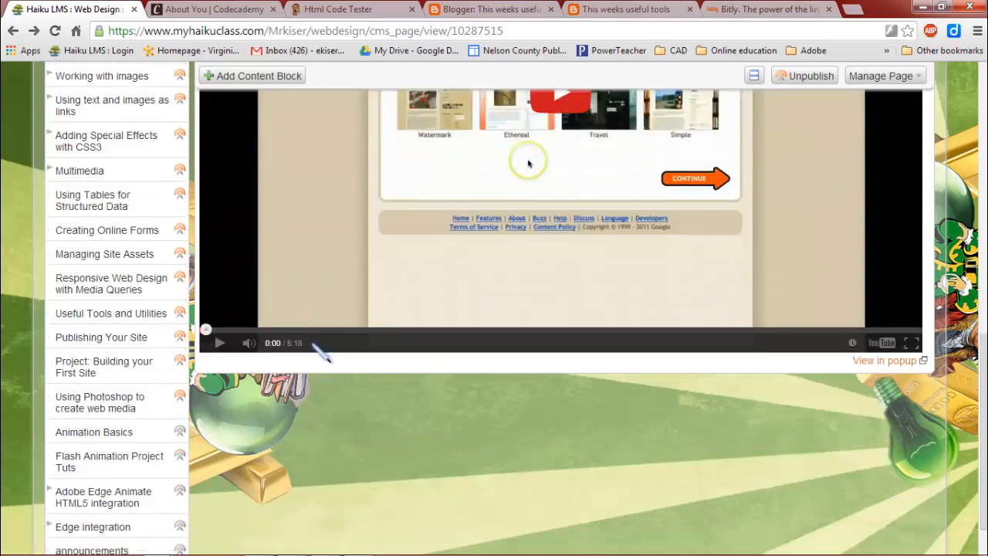
{"action": "scroll", "coordinate": [313, 346], "scroll_direction": "down", "scroll_amount": 1}
{"action": "scroll", "coordinate": [529, 105], "scroll_direction": "up", "scroll_amount": 15}
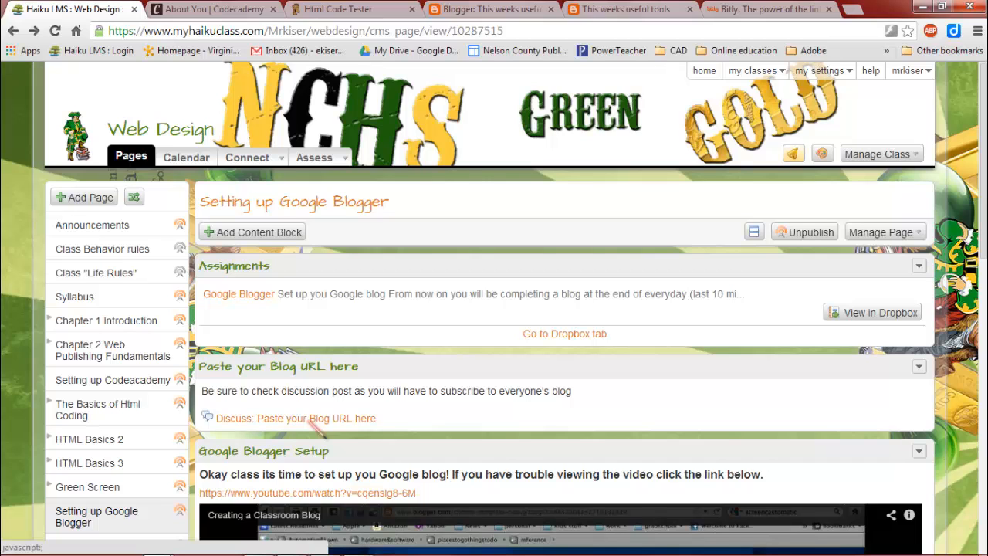
View the published blog from Blogger, follow the author's Google+ profile from About Me, and return to the Haiku class page
{"action": "left_click", "coordinate": [491, 9]}
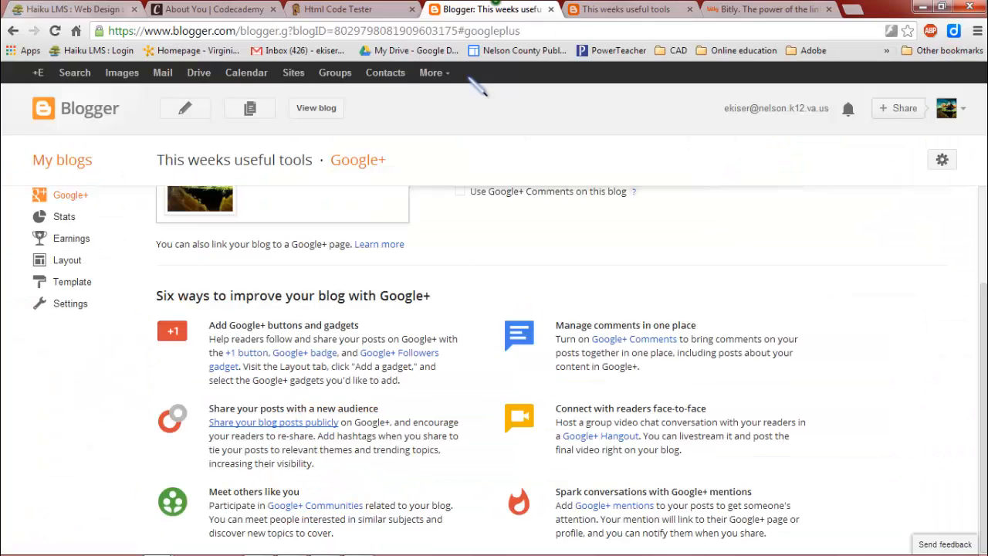
{"action": "left_click", "coordinate": [316, 108]}
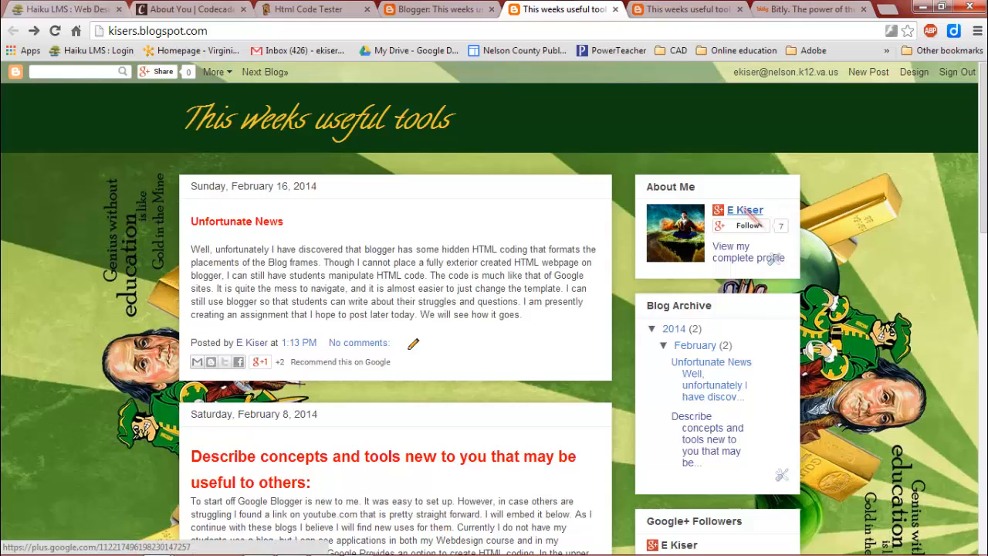
{"action": "mouse_move", "coordinate": [752, 218]}
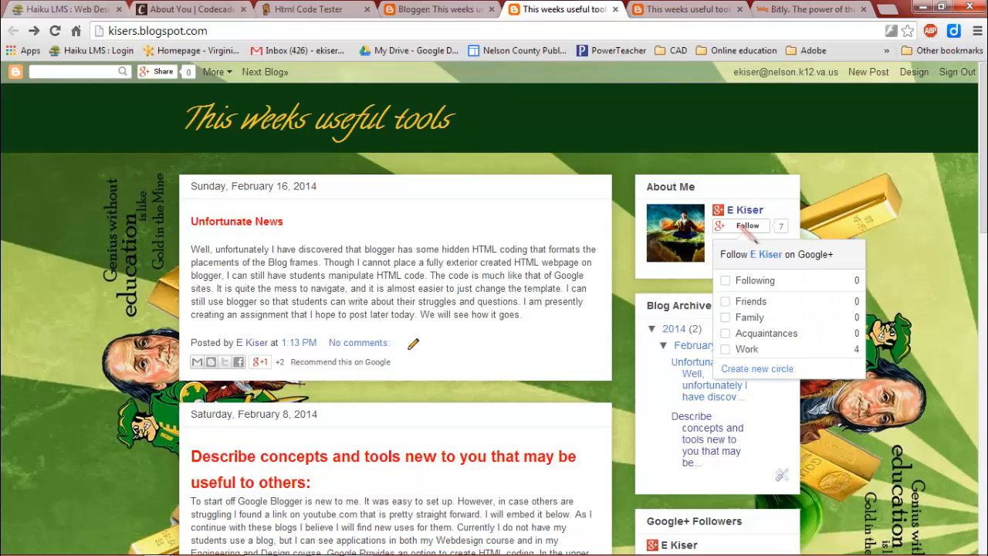
{"action": "left_click", "coordinate": [747, 226]}
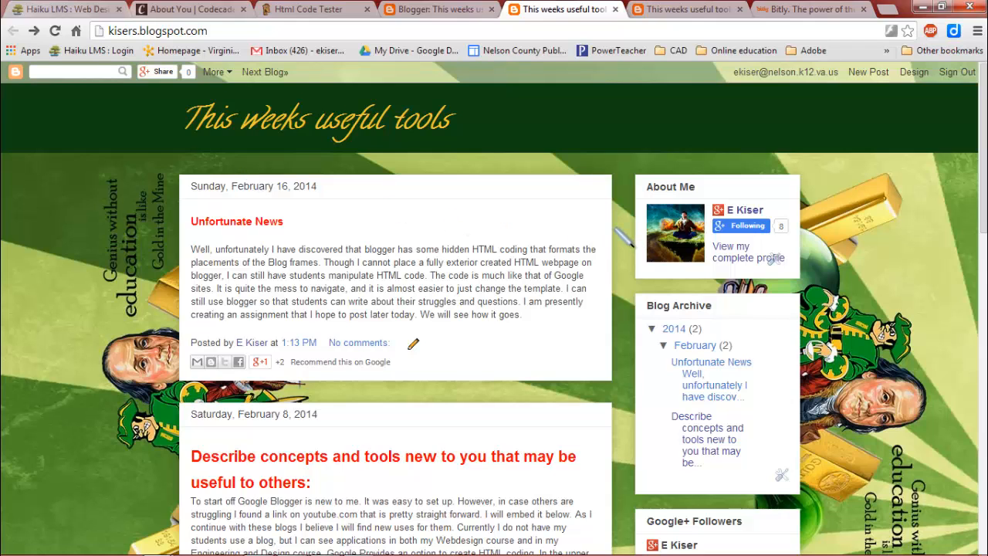
{"action": "left_click", "coordinate": [100, 9]}
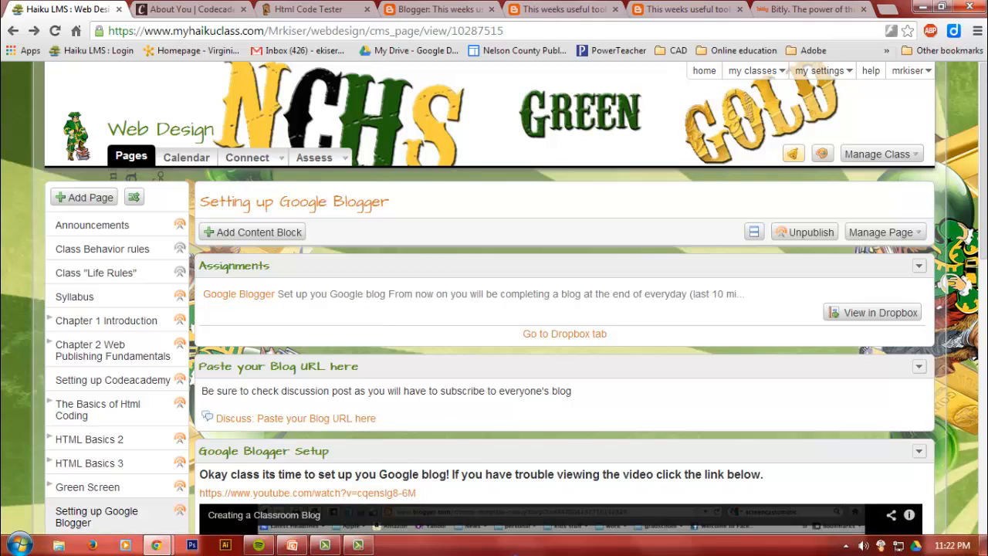
{"action": "left_click", "coordinate": [356, 546]}
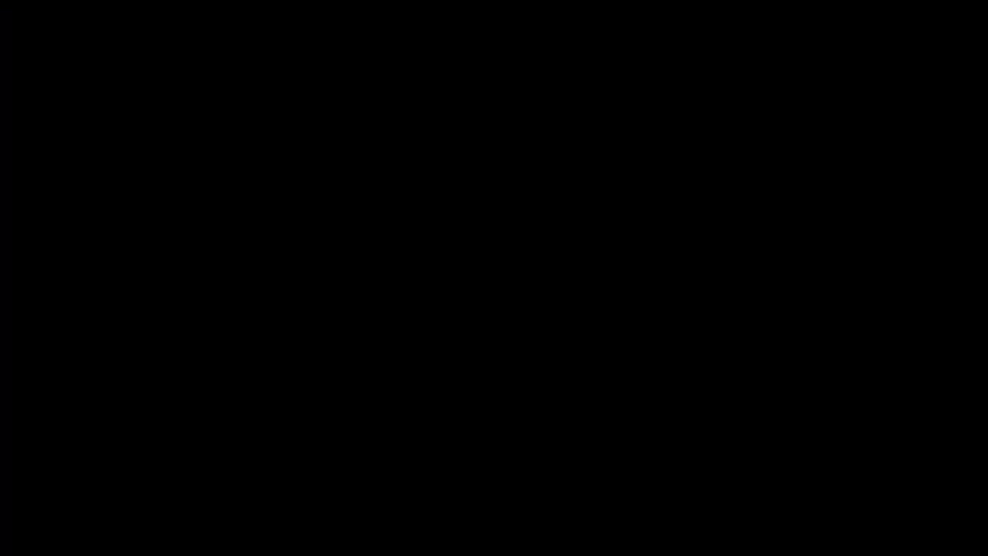